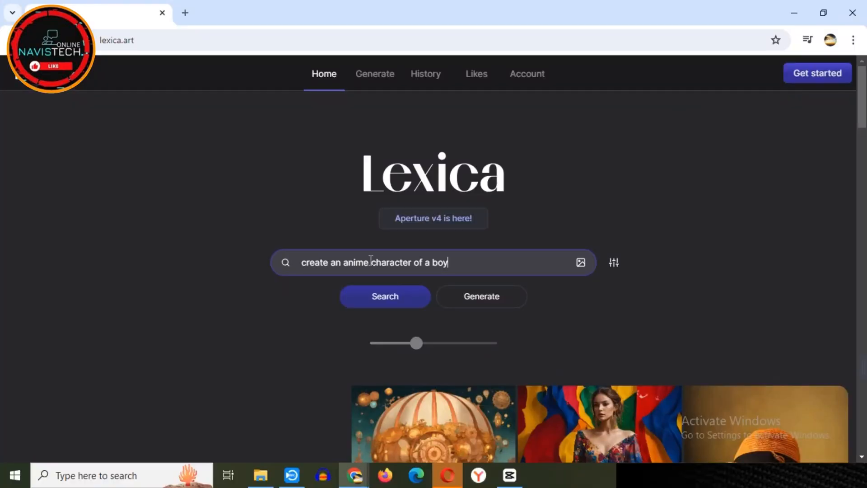
Step: Search Lexica for "create an anime character of a boy" and download the image of the brown-haired guy in a brown jacket
left_click(384, 296)
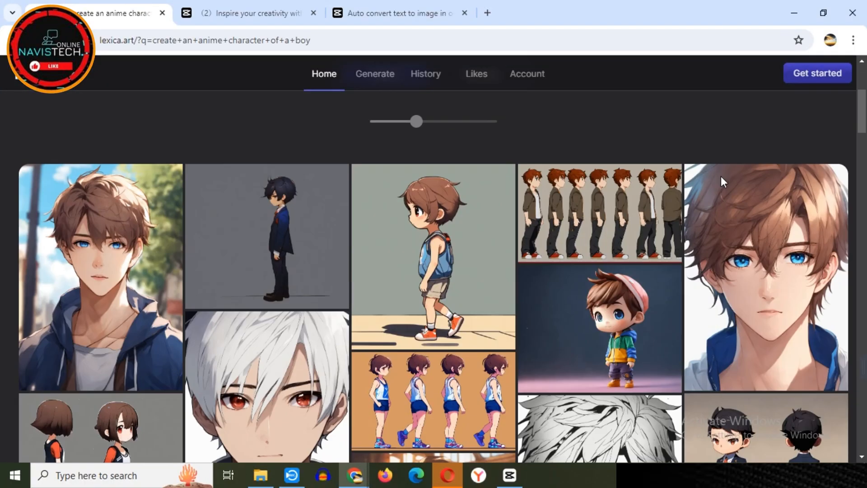
scroll(768, 181, "down", 2)
scroll(834, 191, "down", 3)
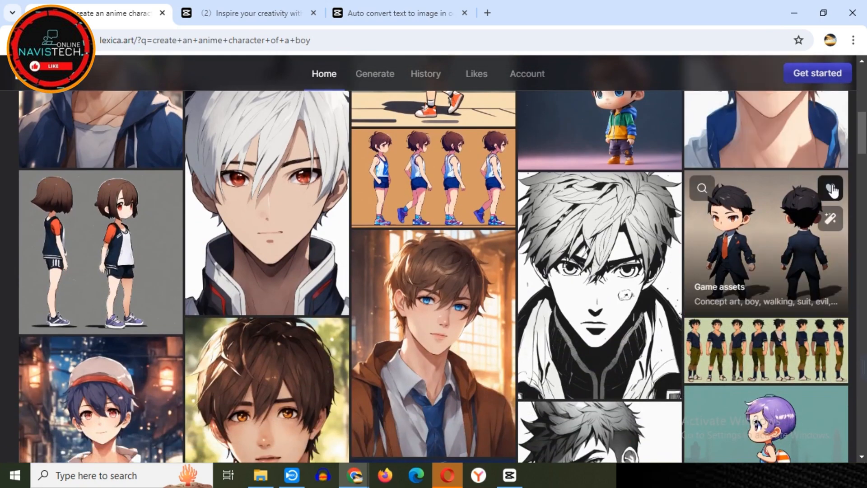
scroll(832, 191, "down", 6)
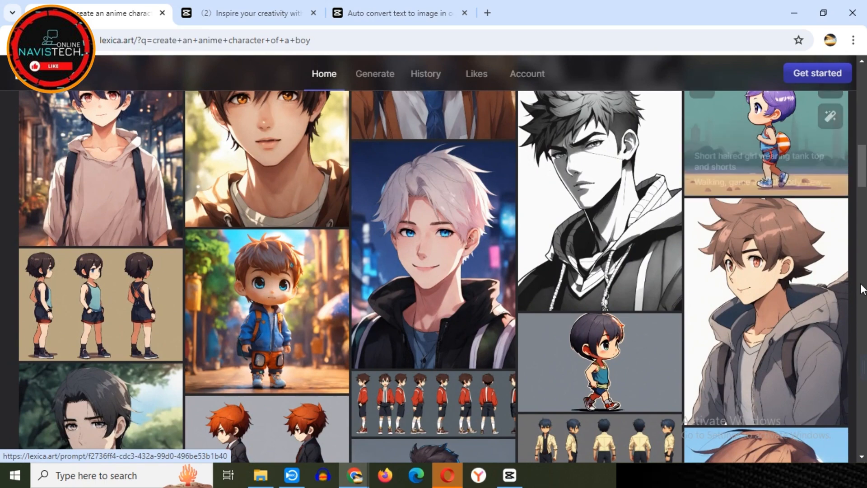
scroll(441, 201, "down", 5)
left_click(441, 202)
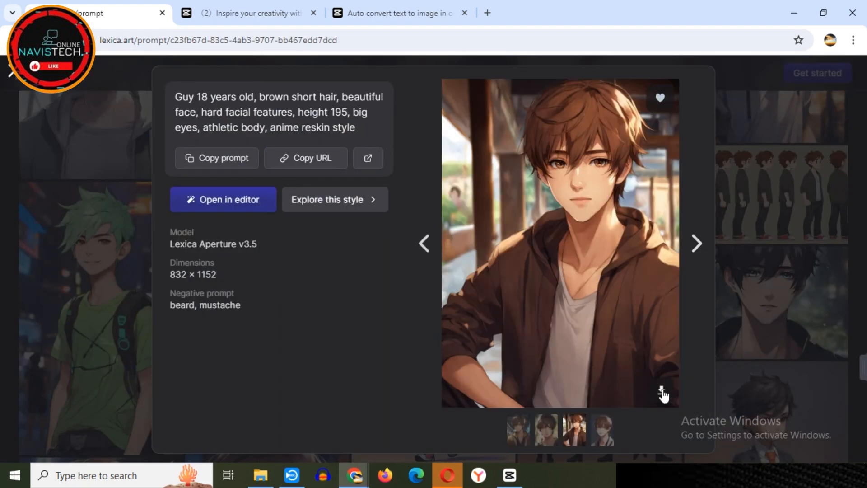
left_click(662, 394)
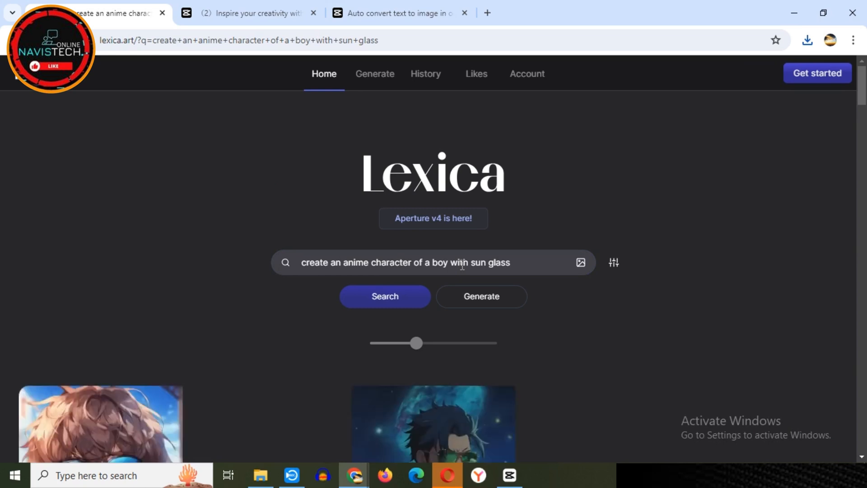
Step: From the "create an anime character of a boy with sun glass" results, open the young man in a black cap and download the first variation
scroll(248, 219, "down", 10)
left_click(248, 219)
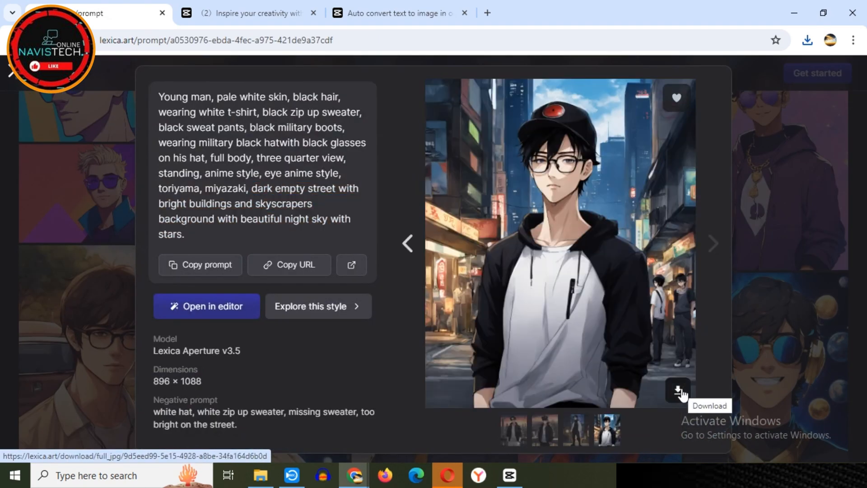
left_click(514, 429)
left_click(672, 393)
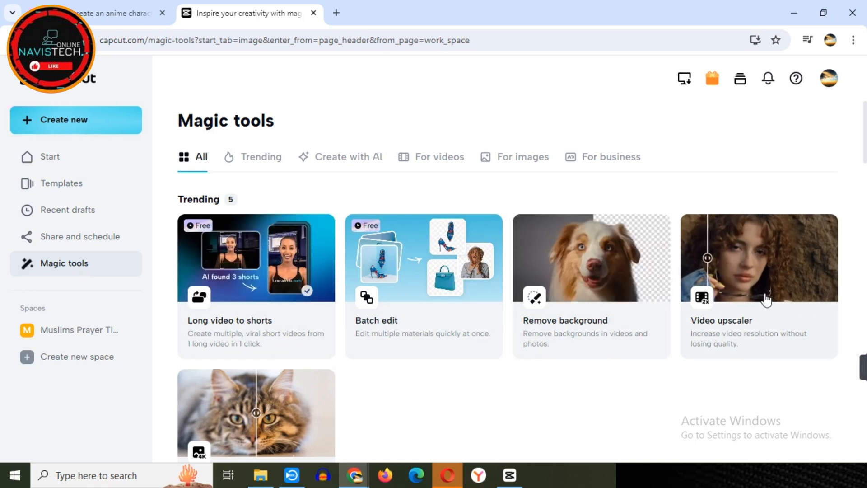
Step: Switch to CapCut's Magic tools, show the tools for images and open Text to image
scroll(576, 316, "down", 4)
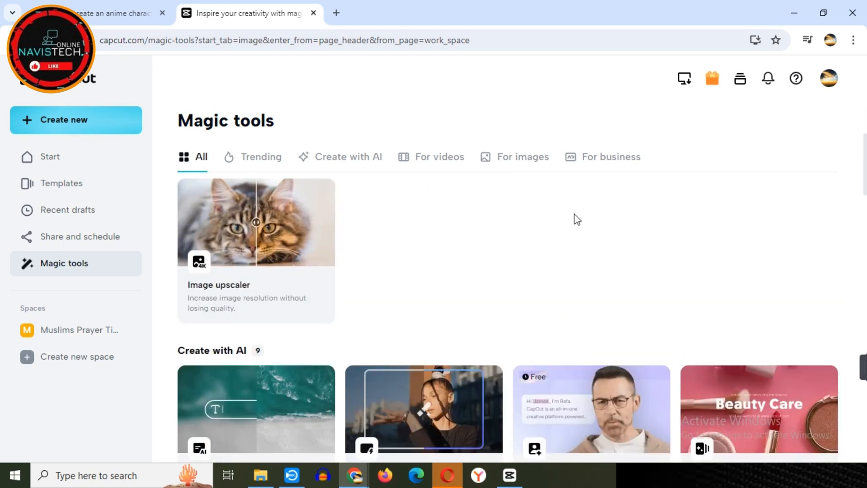
scroll(577, 219, "down", 3)
left_click(523, 163)
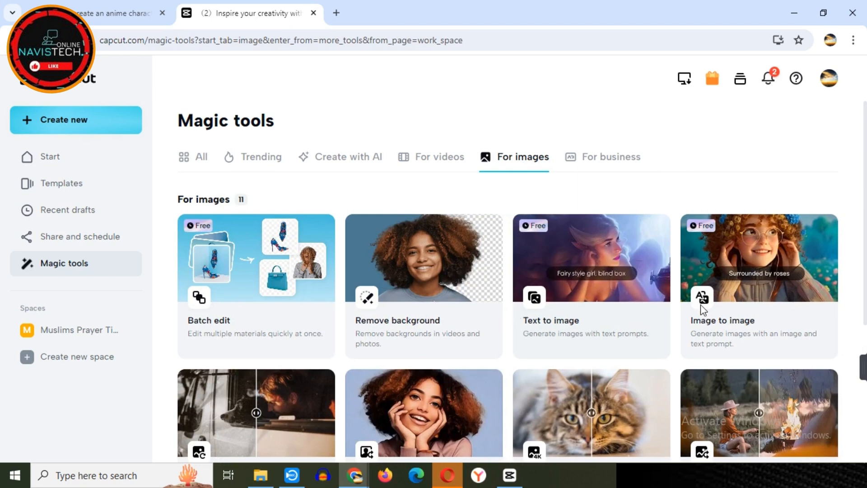
left_click(612, 287)
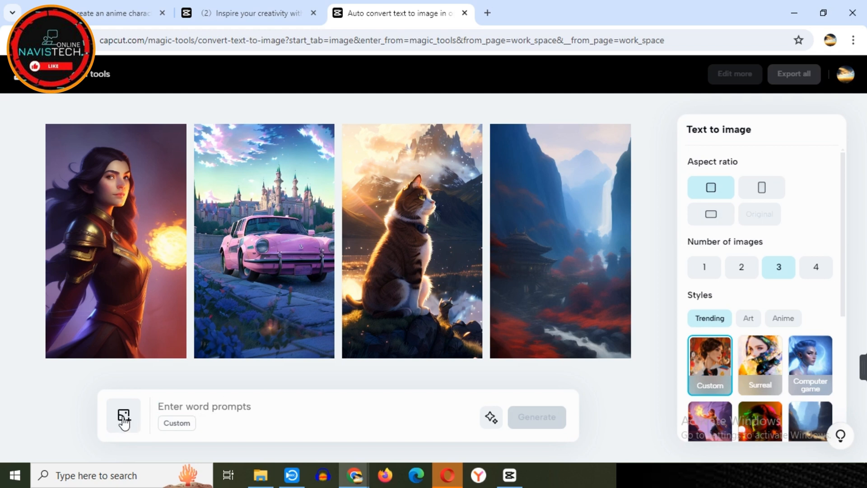
Step: Generate images for "create an anime young man character facing the camera and looking straight" and download the third result
left_click(124, 420)
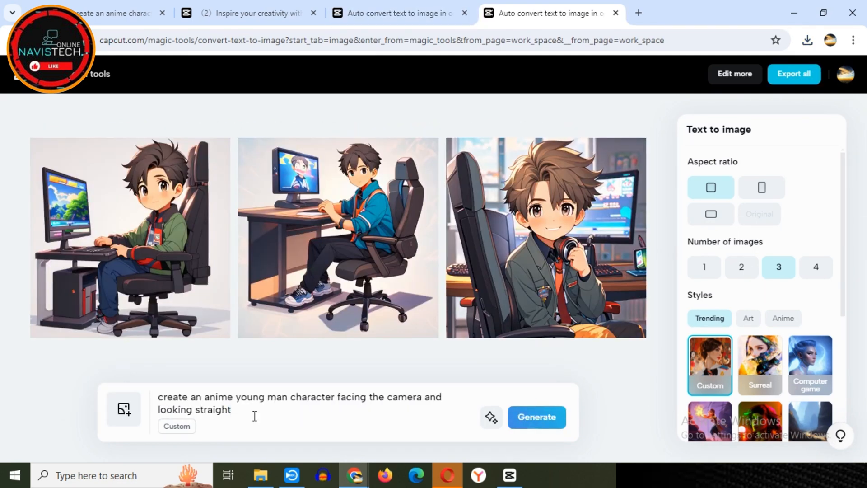
left_click(542, 417)
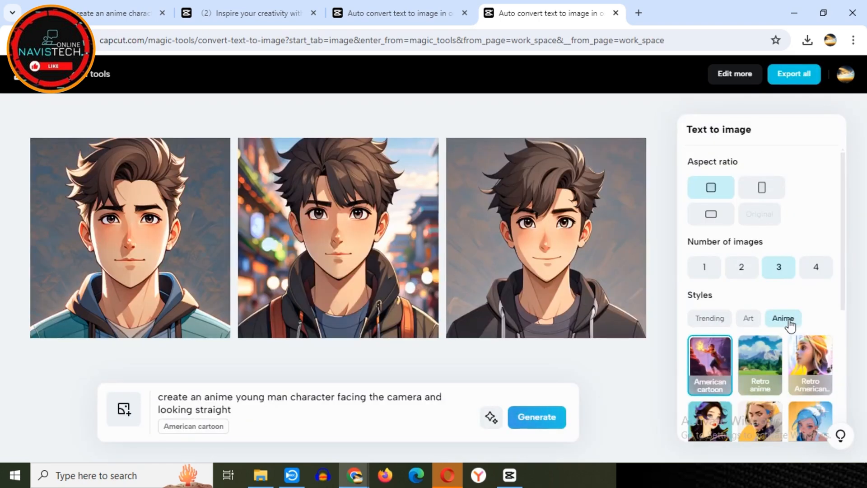
left_click(576, 262)
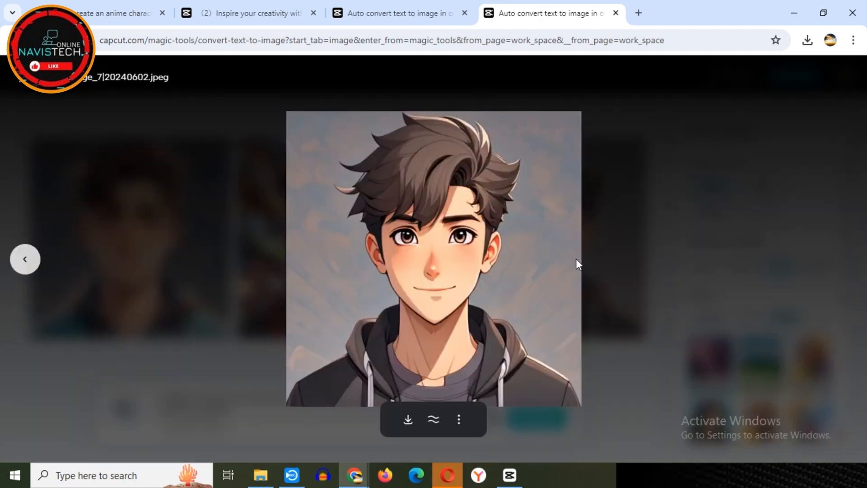
left_click(411, 421)
Step: Pick the Trendy anime style, add "half pose" after "character" in the prompt and generate new images
left_click(789, 328)
scroll(820, 382, "down", 3)
left_click(810, 307)
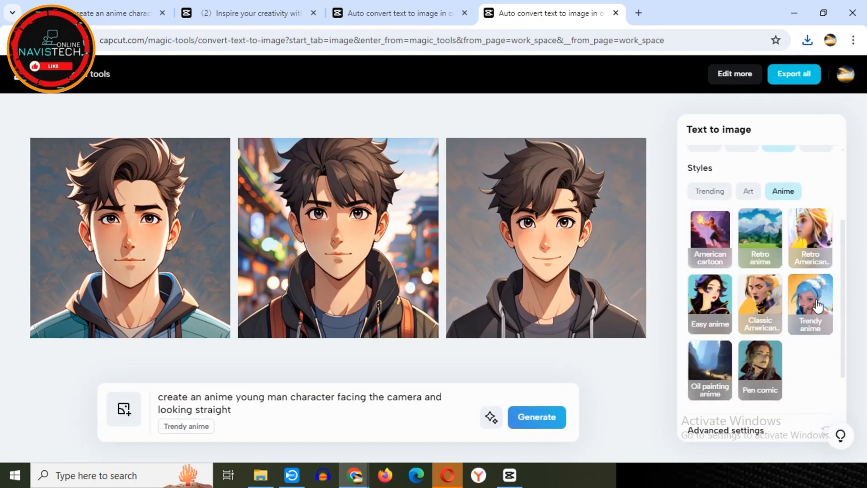
type("half pose")
left_click(537, 417)
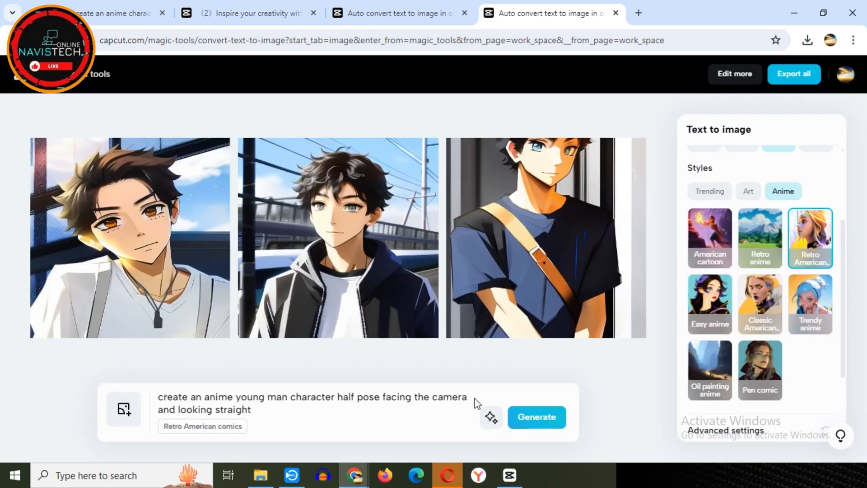
Step: Add "in a studio" after "camera" in the prompt, regenerate the images and download the third one
left_click(471, 397)
type("in a studio")
left_click(537, 417)
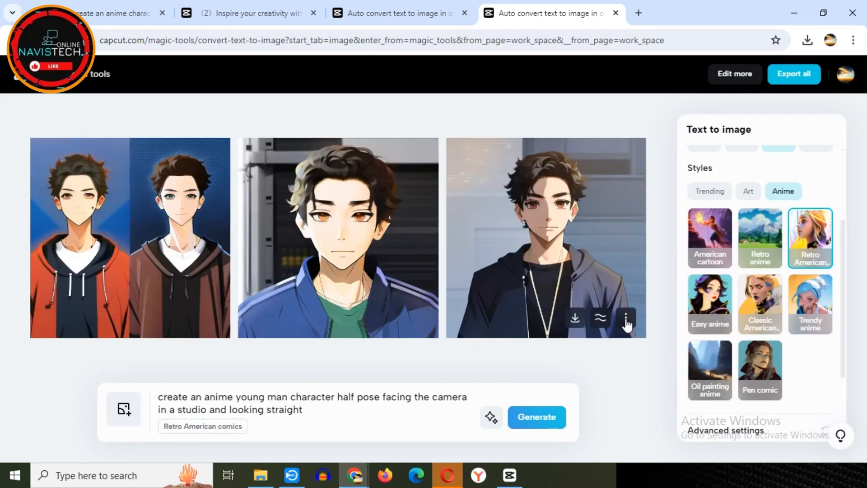
left_click(626, 318)
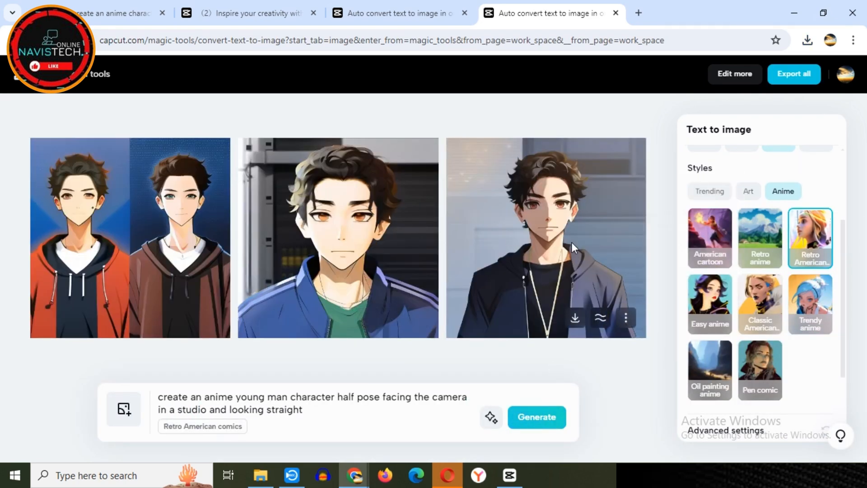
left_click(575, 318)
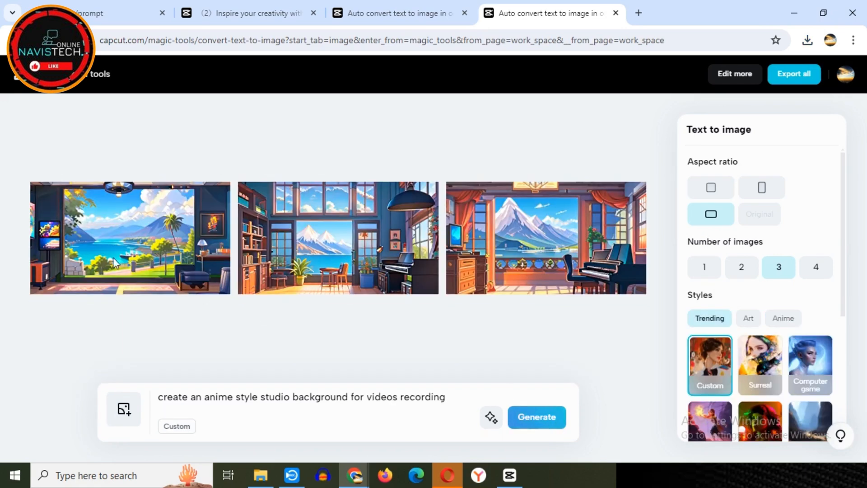
Step: Generate images similar to the first studio background with the lake view, and download that first background
left_click(92, 250)
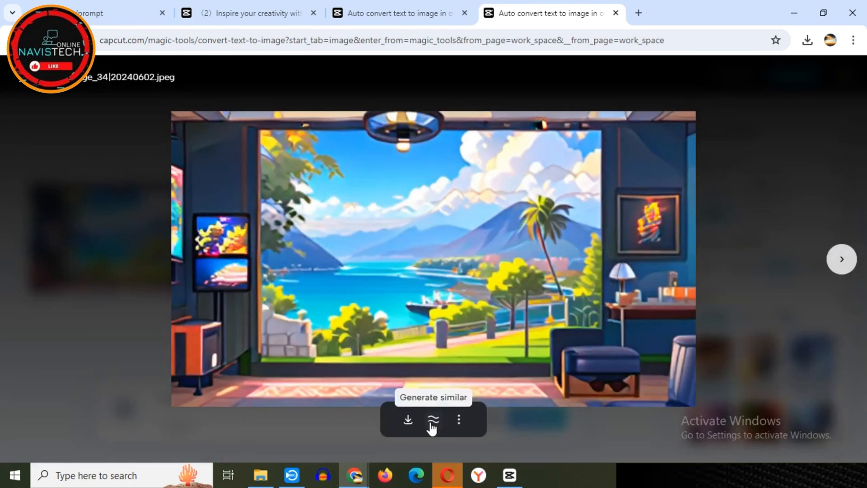
left_click(433, 420)
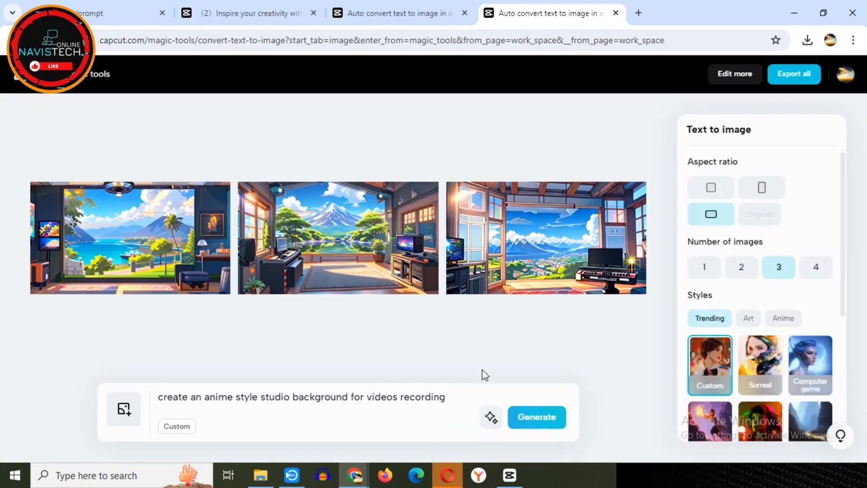
left_click(345, 252)
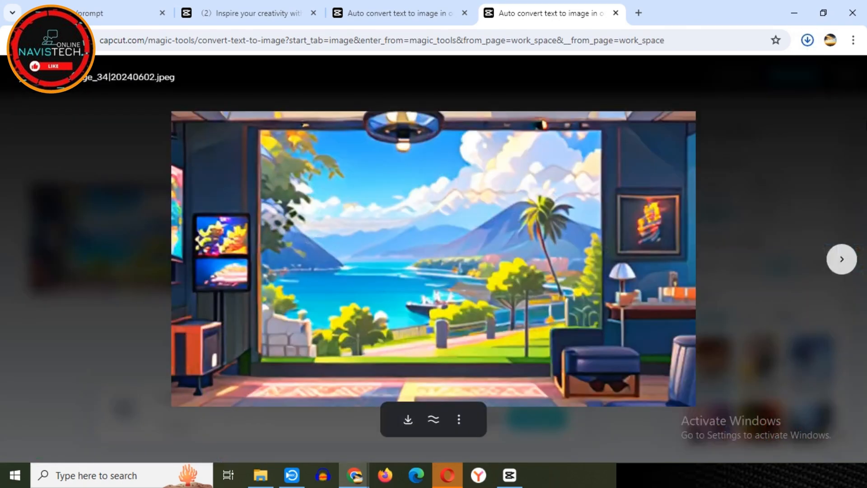
left_click(20, 115)
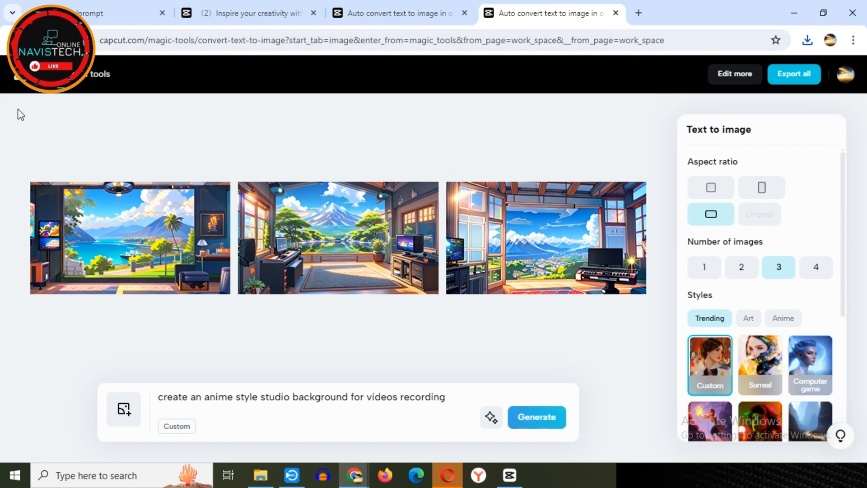
Step: Open leonardo.ai in a new browser tab, launch its Image Generation tool and show the advanced settings
left_click(639, 13)
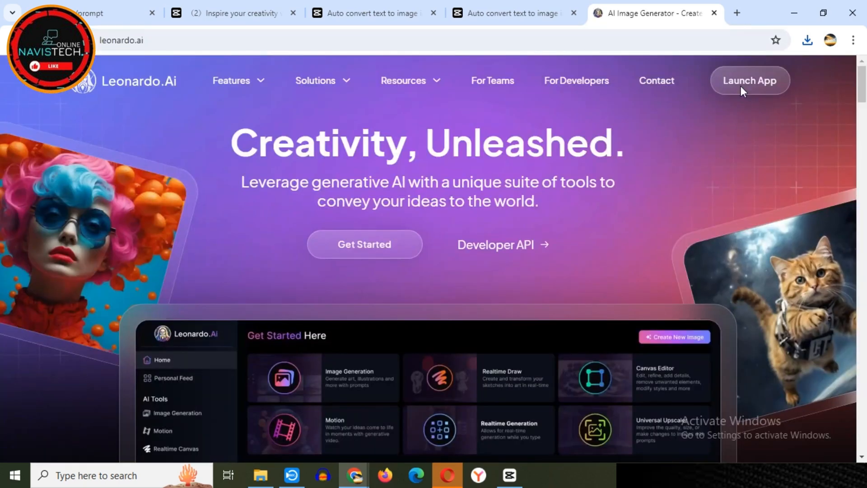
left_click(740, 86)
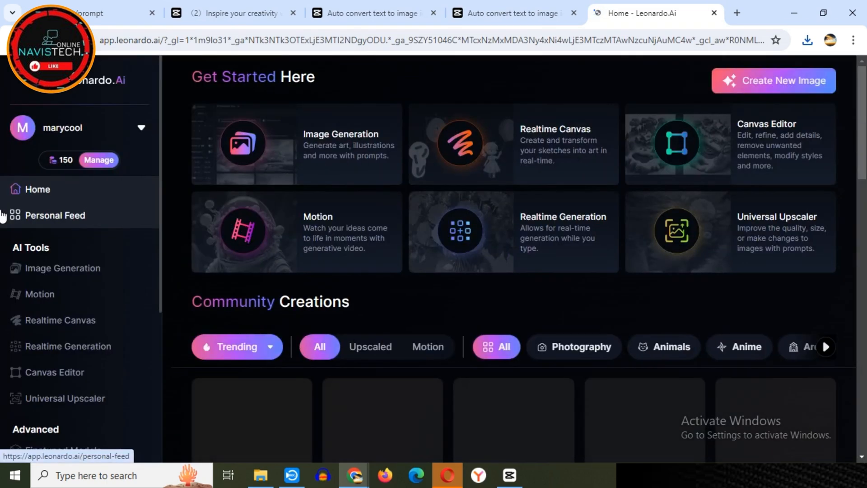
left_click(309, 158)
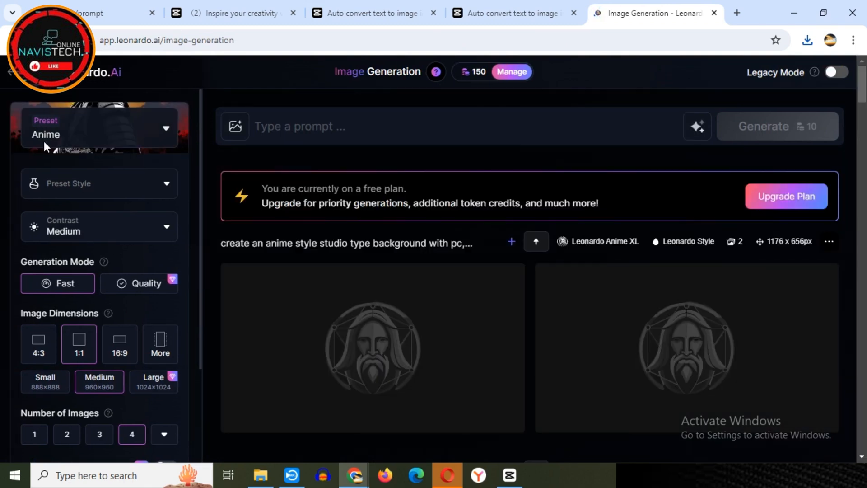
scroll(82, 140, "down", 3)
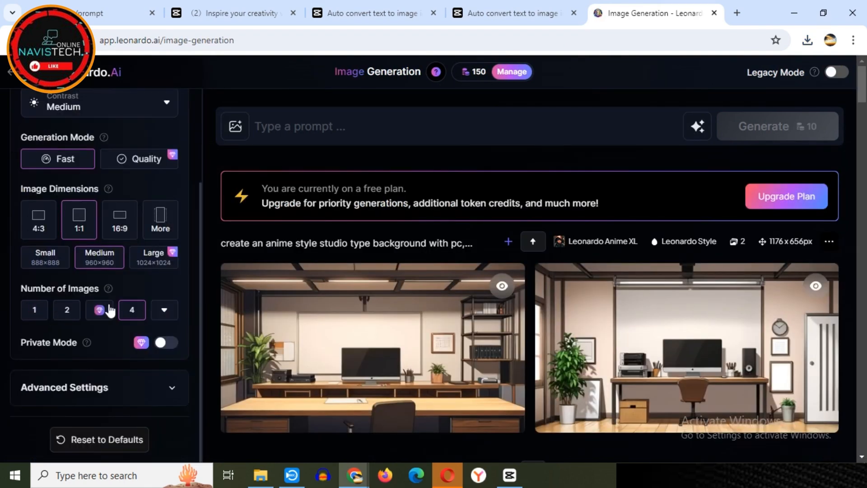
left_click(65, 387)
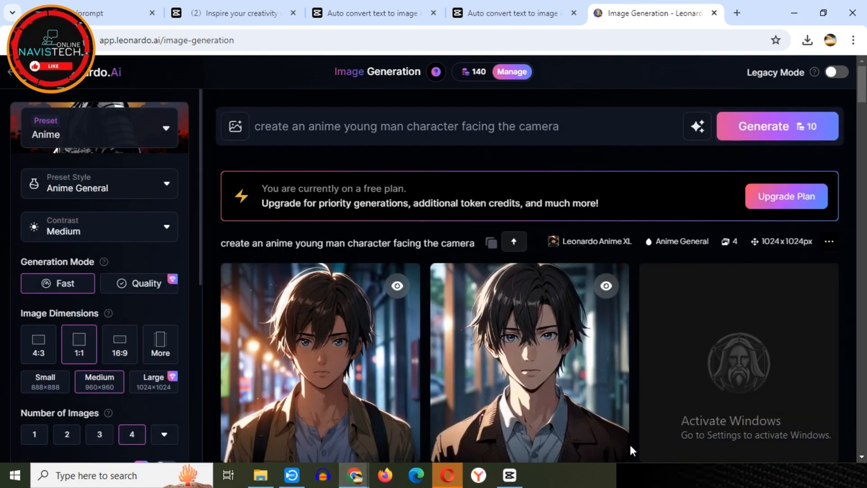
Step: Download the generated image of the anime young man wearing sunglasses at an office computer desk
scroll(528, 271, "down", 4)
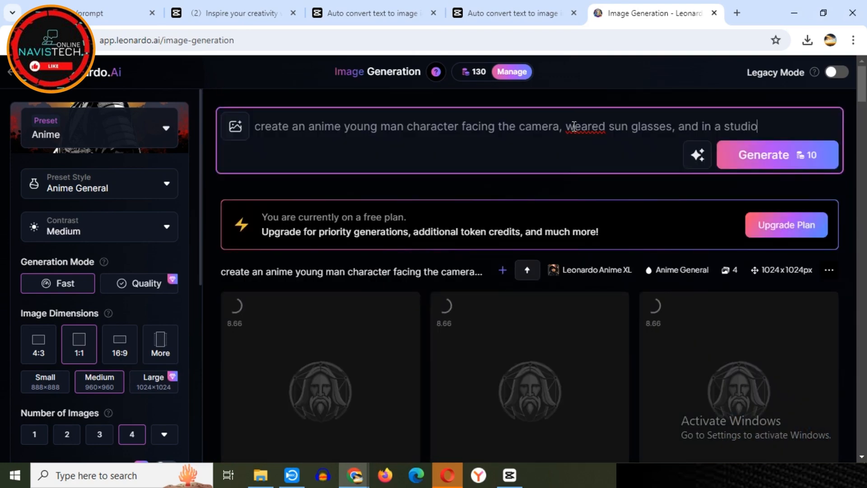
scroll(442, 190, "down", 4)
left_click(326, 225)
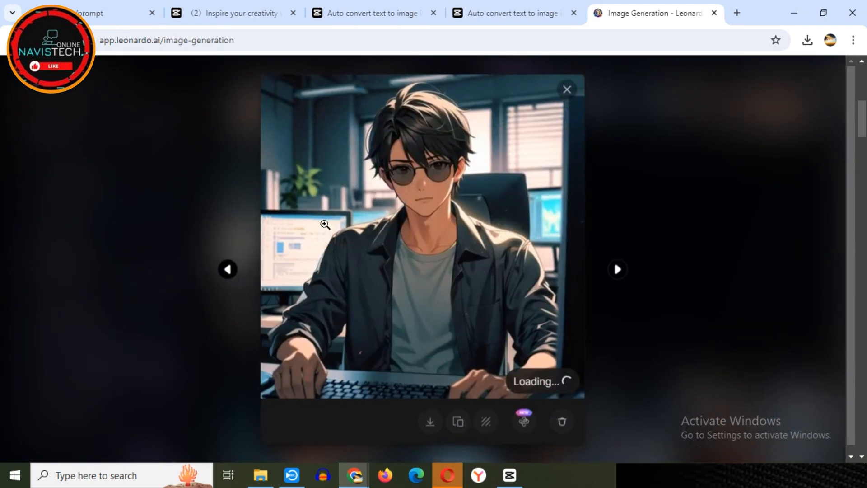
left_click(433, 423)
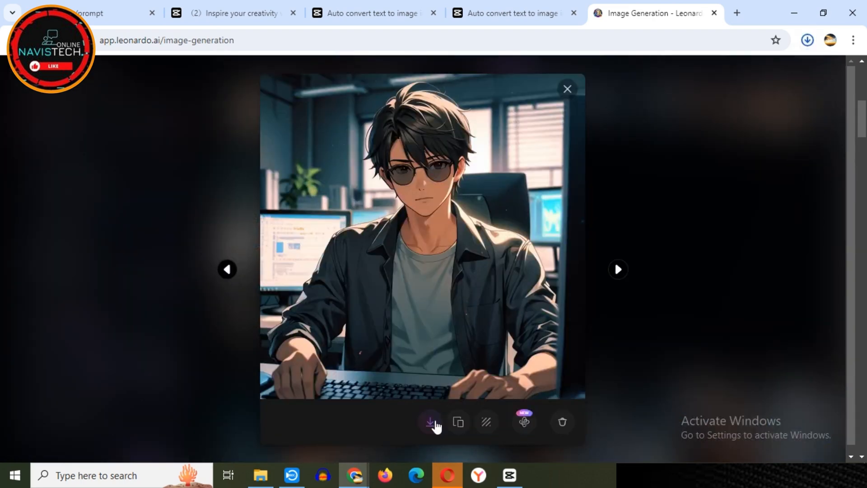
key("Escape")
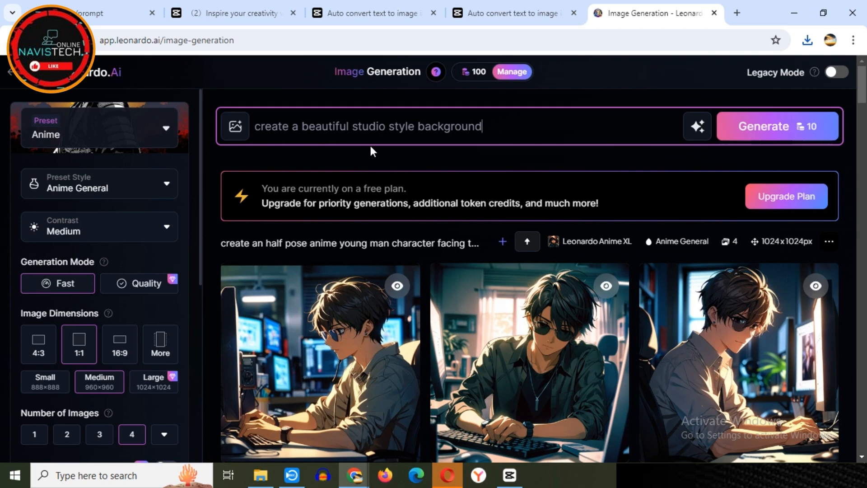
Step: Generate 16:9 images for "create a beautiful studio style background" and download the room with desks and a large sky screen
left_click(131, 350)
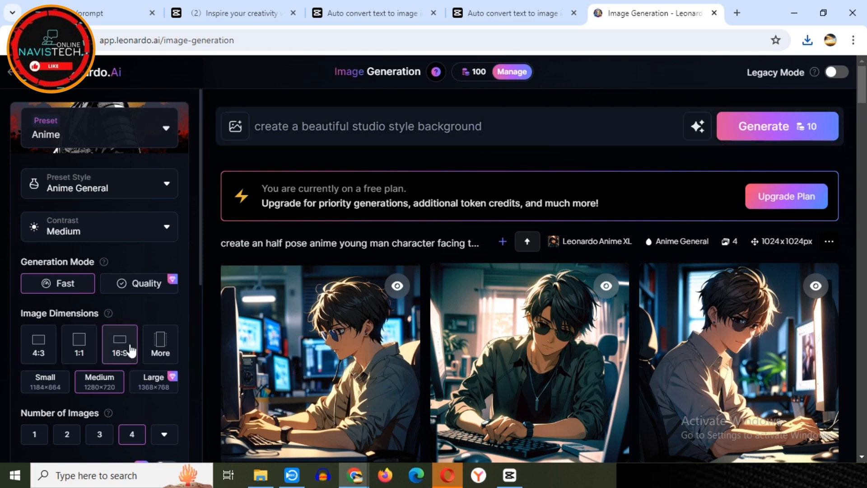
left_click(761, 128)
scroll(639, 181, "down", 5)
left_click(640, 188)
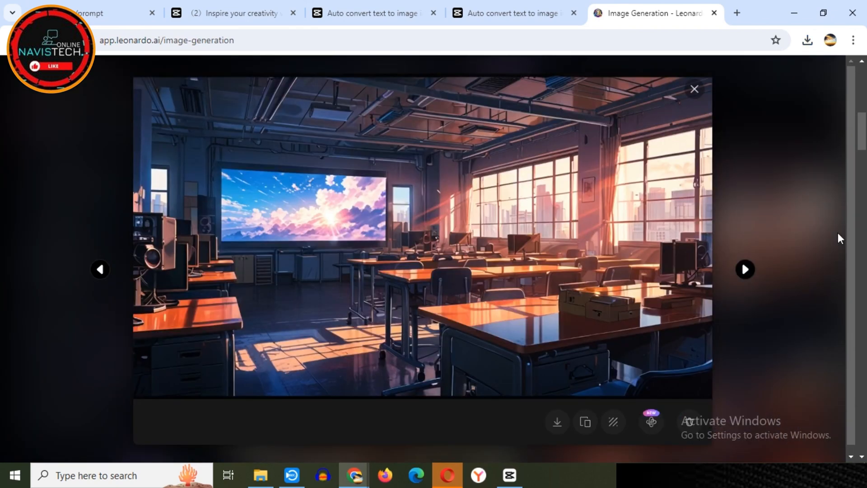
left_click(557, 422)
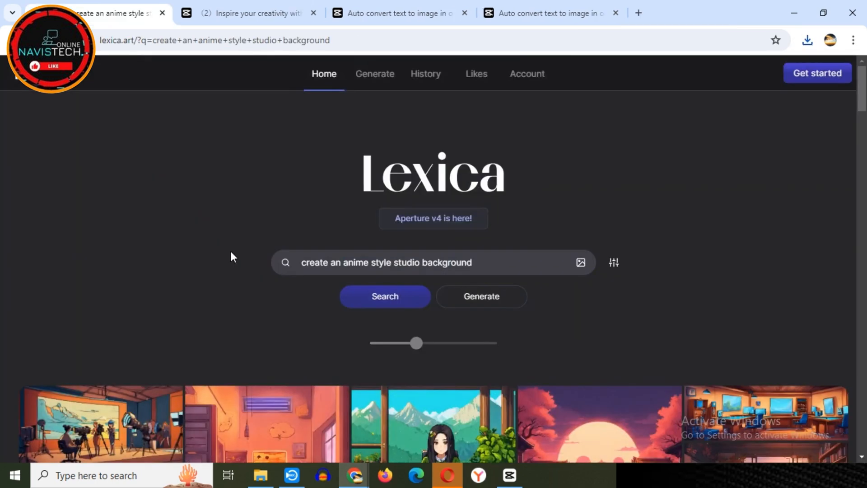
Step: Find and download the orange room image with plants and a green garden window from the Lexica results
scroll(231, 257, "down", 10)
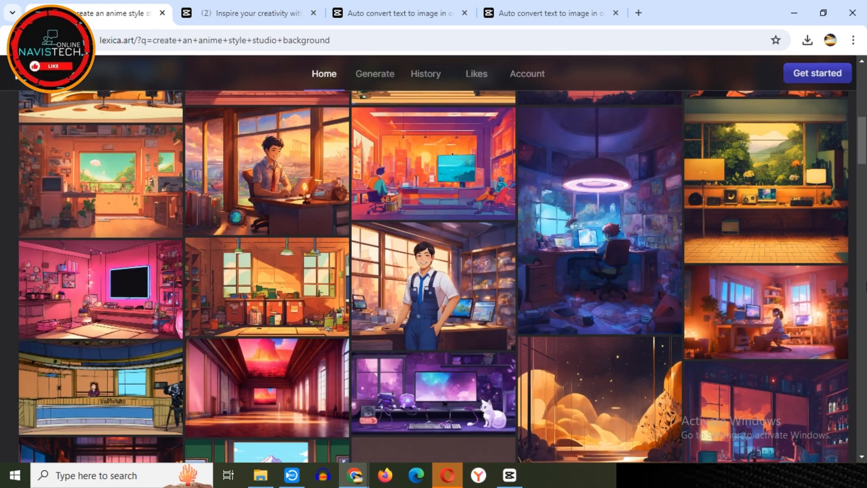
left_click(129, 204)
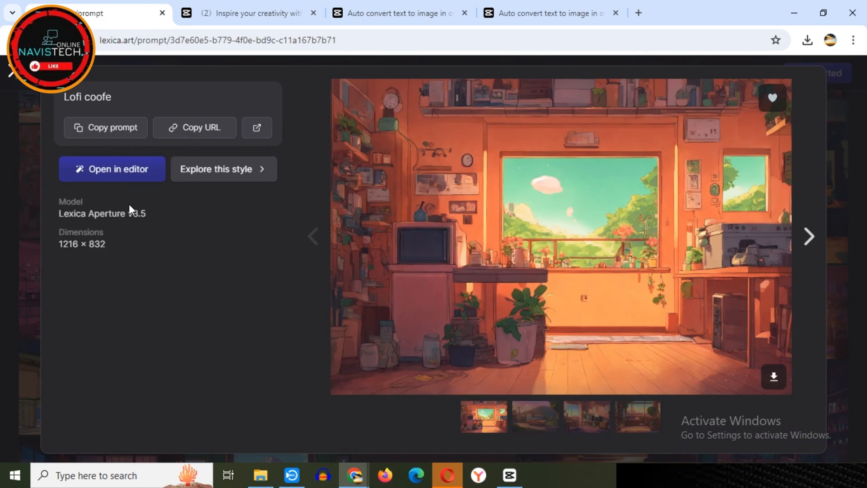
left_click(776, 377)
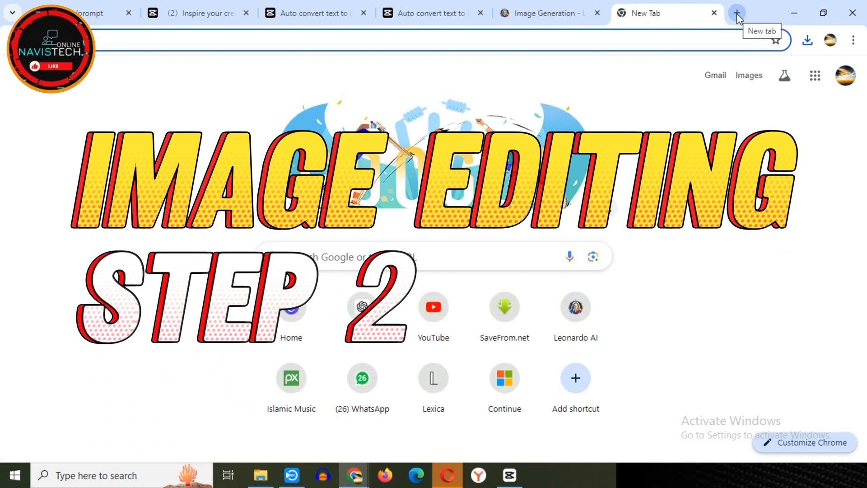
Step: Open Canva and remove.bg, remove the background of the anime man wearing sunglasses, erase the leftovers and download the cutout
left_click(281, 332)
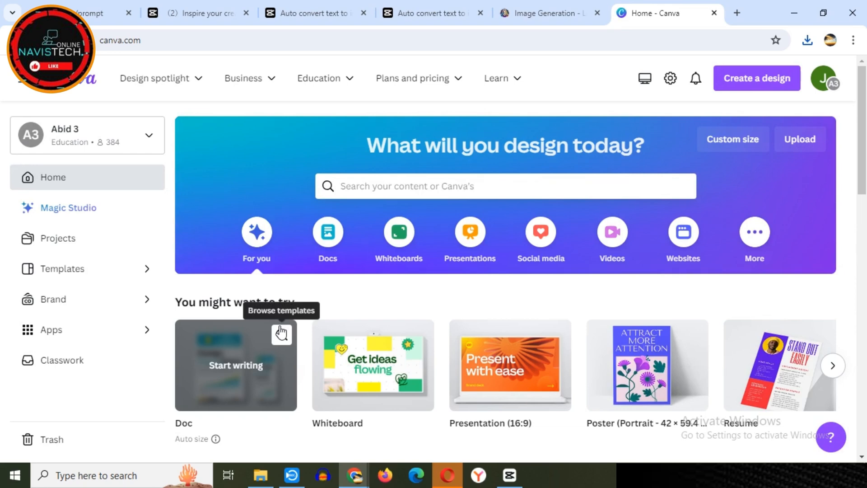
left_click(206, 233)
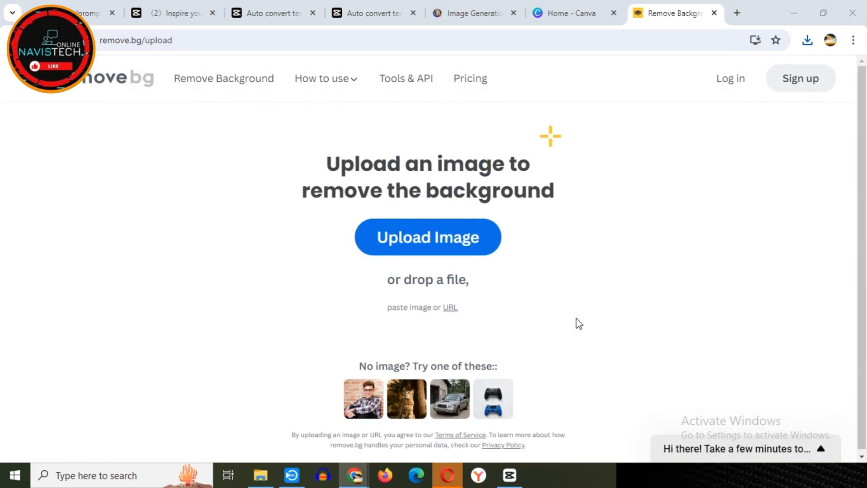
left_click(451, 236)
double_click(162, 227)
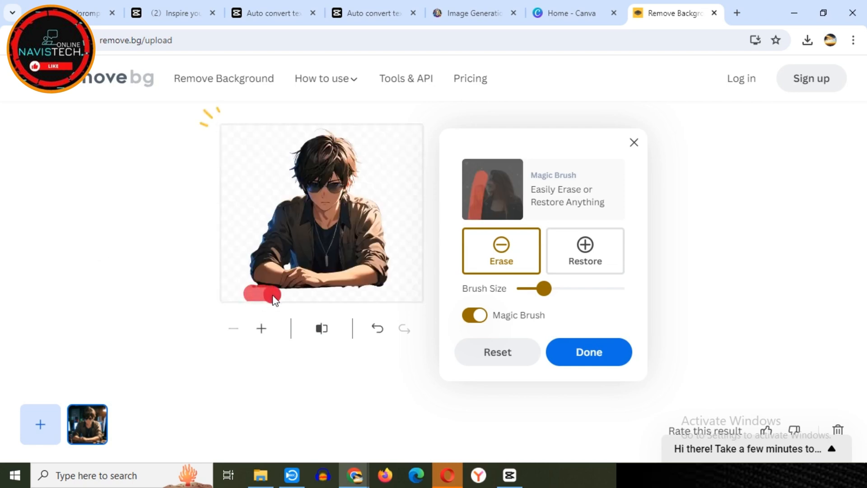
left_click(612, 359)
left_click(603, 301)
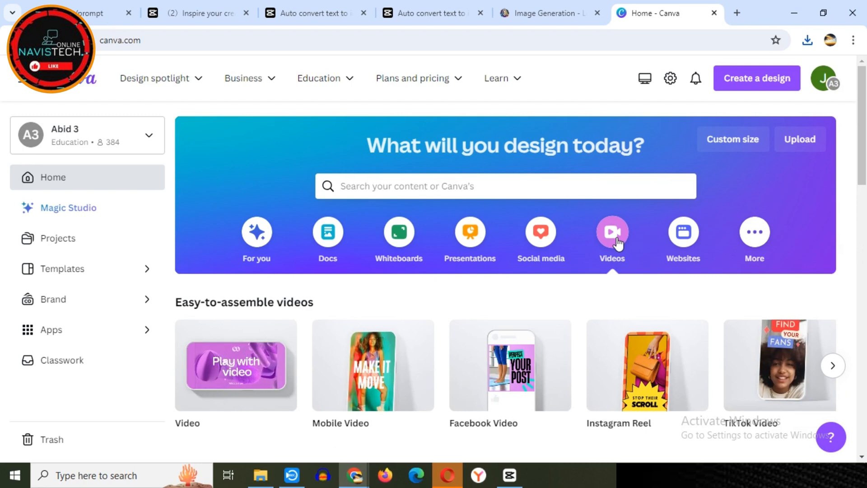
Step: Create a YouTube Video design in Canva and upload the images, placing the dark-haired character cutout over the lake-view studio background
left_click(411, 386)
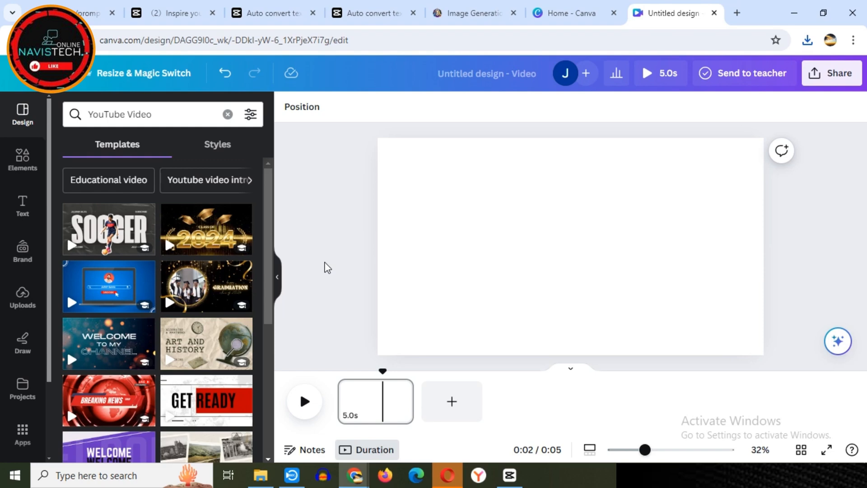
left_click(20, 301)
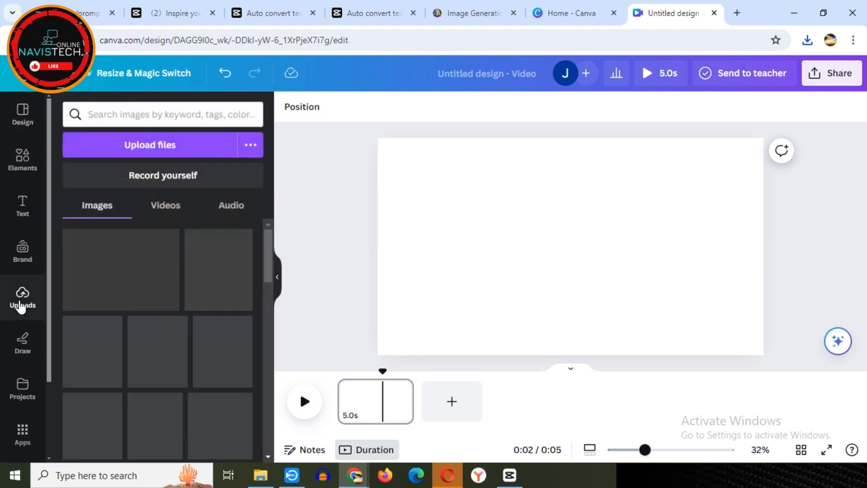
left_click(123, 143)
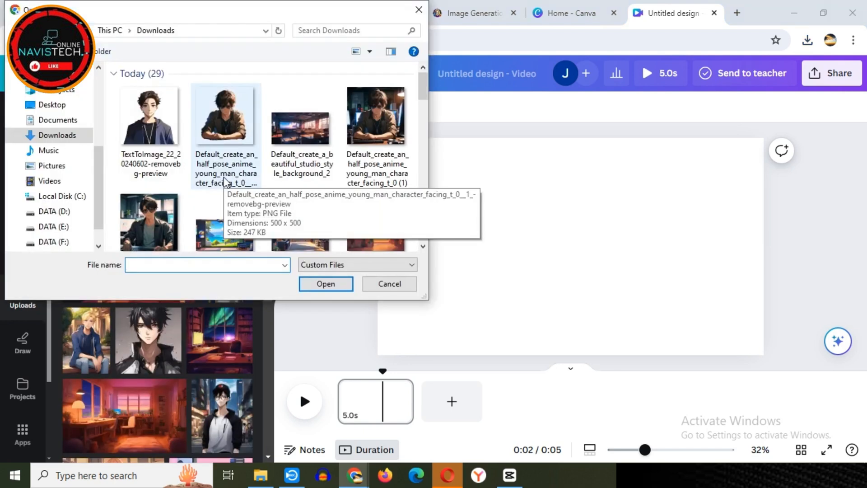
left_click(335, 284)
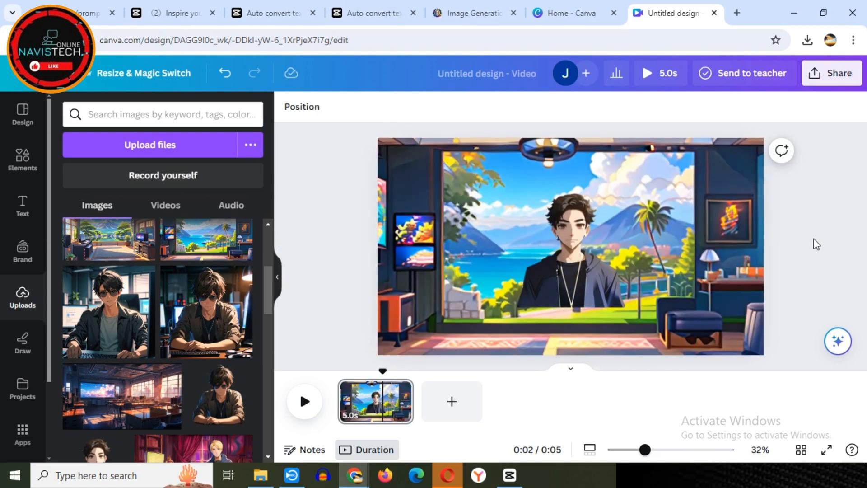
Step: Search the elements for "table" and place a wooden table in front of the character
left_click(30, 168)
left_click(187, 114)
type("table")
key("Return")
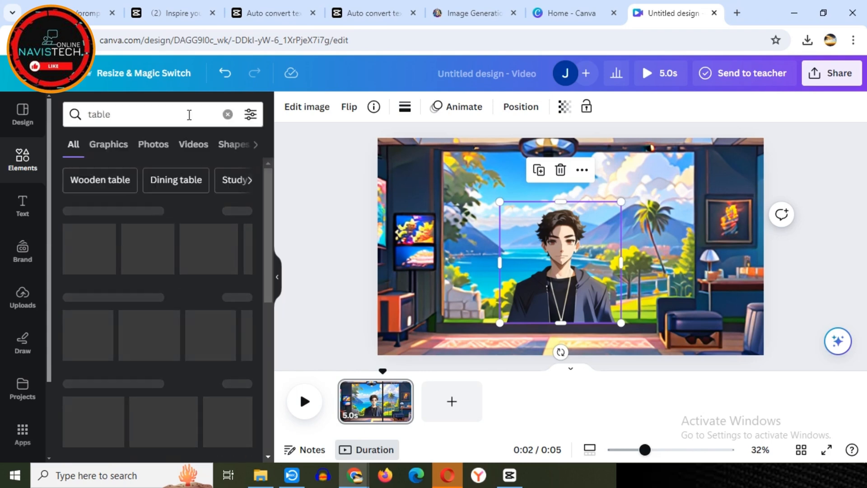
left_click_drag(189, 335, 643, 332)
left_click(828, 207)
Step: Search the graphics for "laptop" and place the purple laptop on the table beside the character
left_click(227, 115)
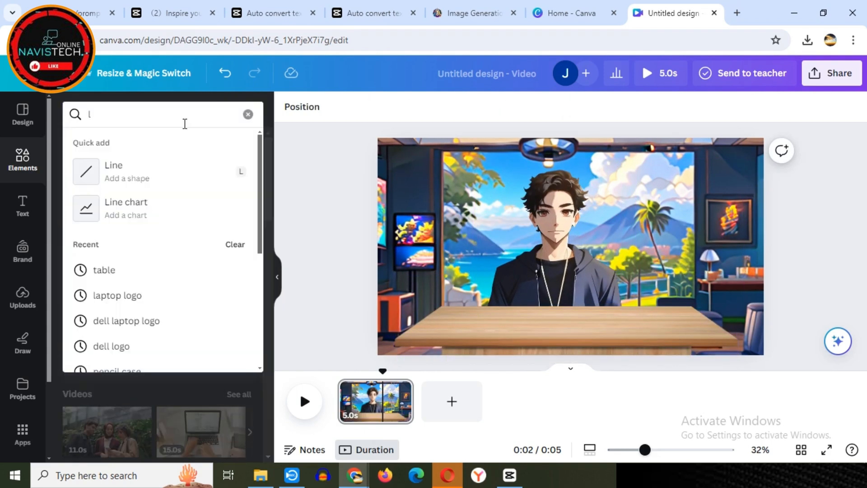
type("laptop")
key("Return")
left_click(109, 144)
scroll(158, 271, "down", 3)
left_click_drag(221, 303, 500, 289)
left_click(813, 217)
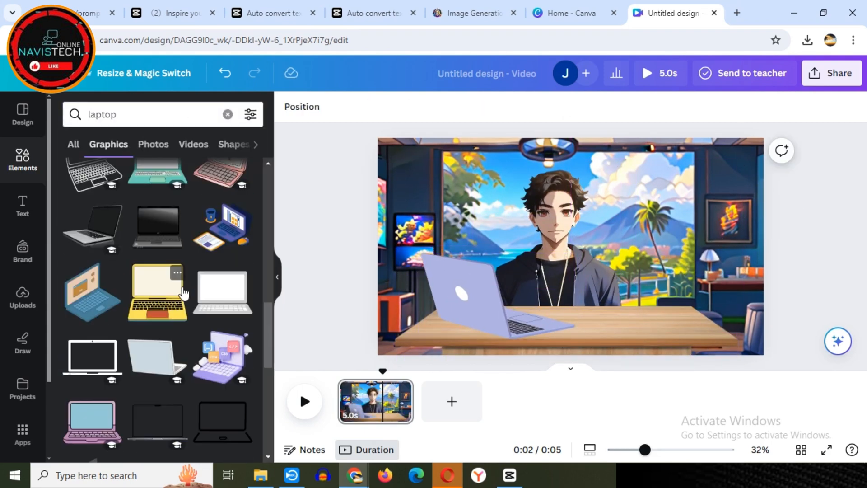
Step: Search the graphics for "mic" and place a grey standing microphone on the table in front of the character
left_click(227, 114)
type("mic")
key("Return")
left_click(108, 144)
scroll(158, 271, "down", 3)
left_click_drag(223, 176, 572, 289)
left_click(862, 217)
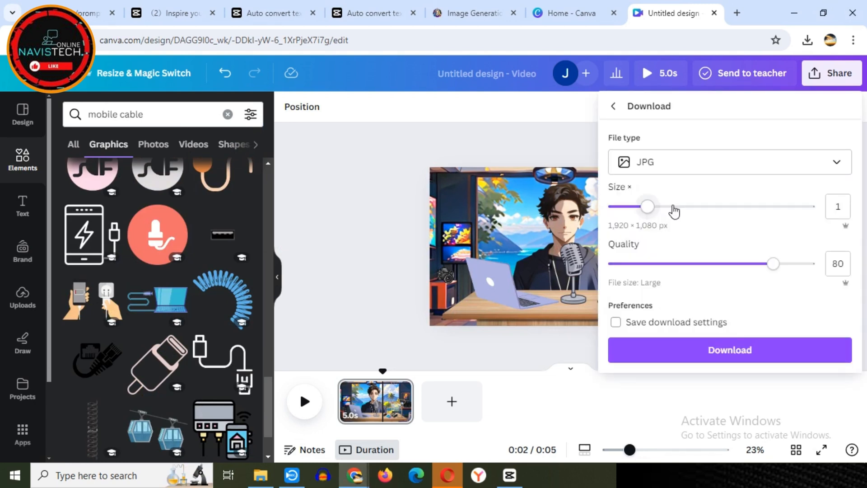
Step: Raise the JPG quality of the studio design export and download it
left_click_drag(773, 264, 812, 266)
left_click(730, 350)
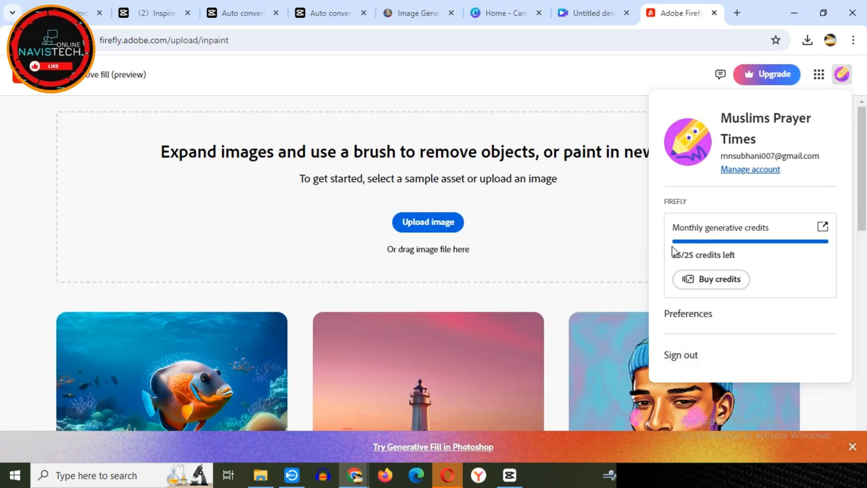
Step: Upload the studio image to Adobe Firefly Generative fill, brush out the area behind the character and generate "Curtains" there
left_click(446, 225)
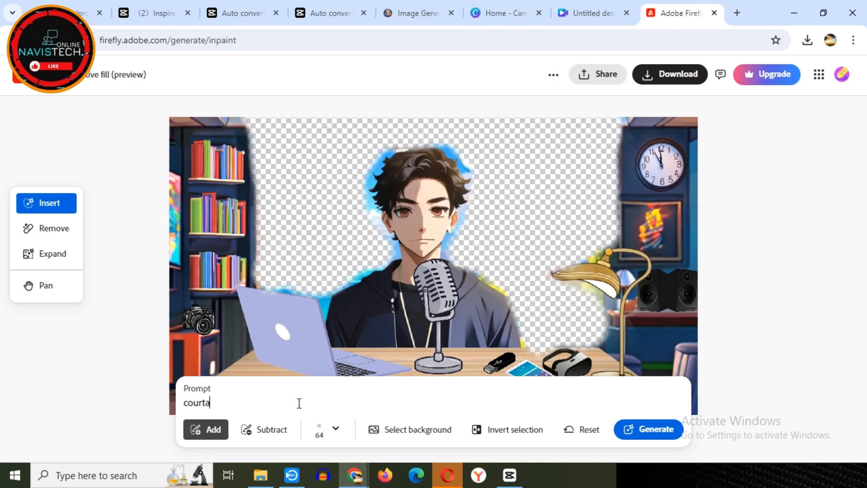
key("BackSpace")
key("BackSpace")
key("BackSpace")
key("BackSpace")
key("BackSpace")
key("BackSpace")
type("Curtains")
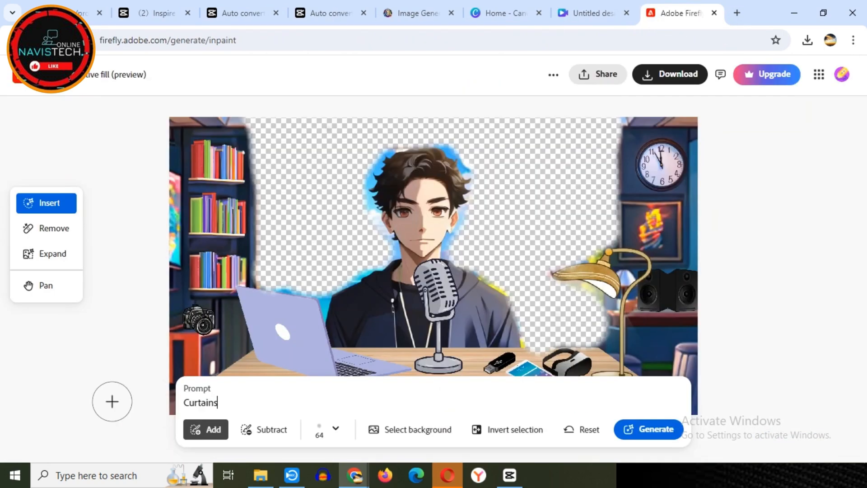
key("Return")
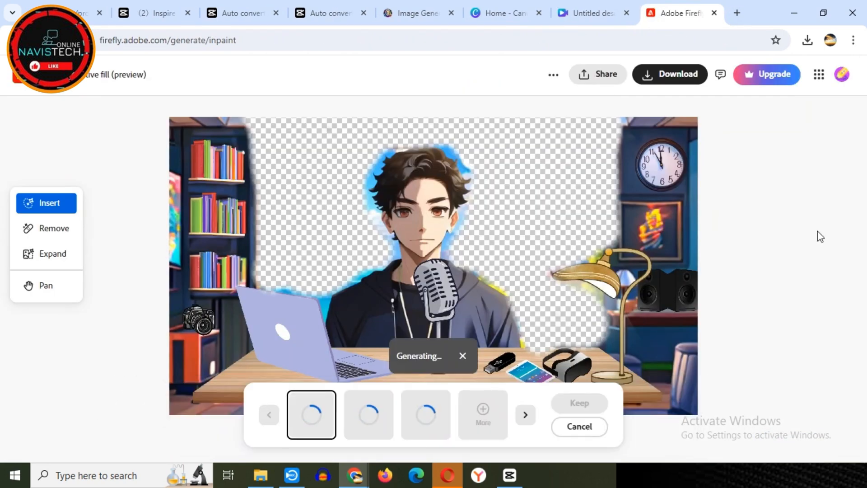
Step: Compare the generated variations, keep the red curtains with the window and download the resulting image
left_click(371, 416)
left_click(492, 421)
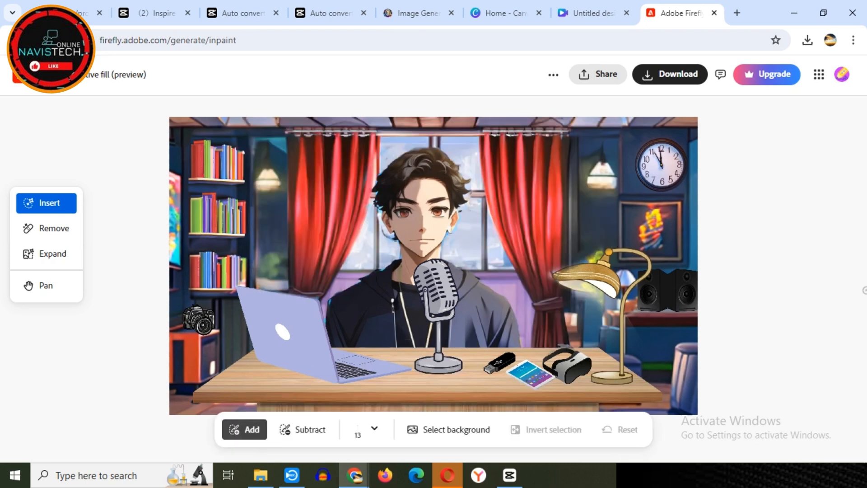
left_click(663, 77)
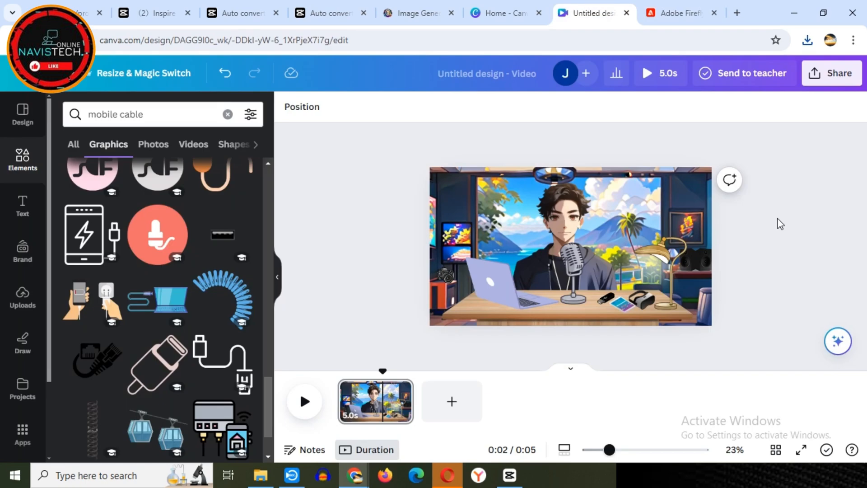
Step: Return to Canva, upload the red-curtain studio image, set it as the full page and inspect it up close
left_click(21, 301)
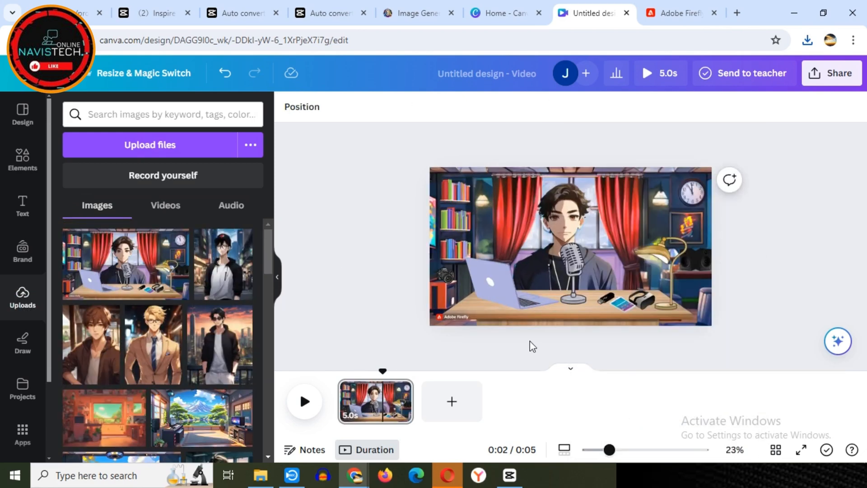
left_click(632, 450)
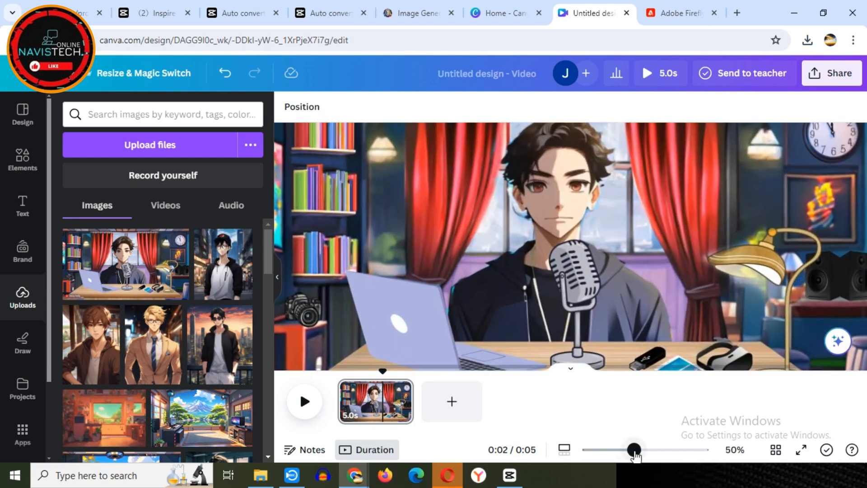
scroll(833, 197, "down", 2)
scroll(833, 197, "down", 1)
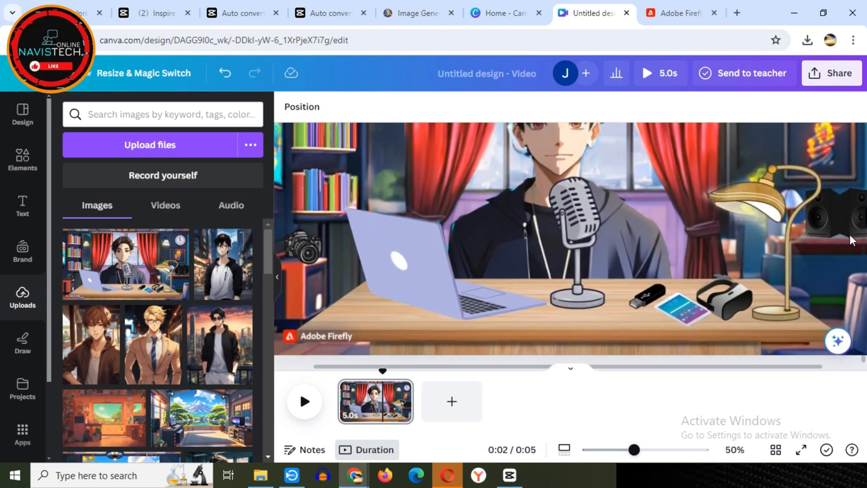
scroll(405, 239, "down", 3)
Step: Use Magic Eraser on the studio image to brush away the Adobe Firefly watermark and the character's mouth
left_click(406, 239)
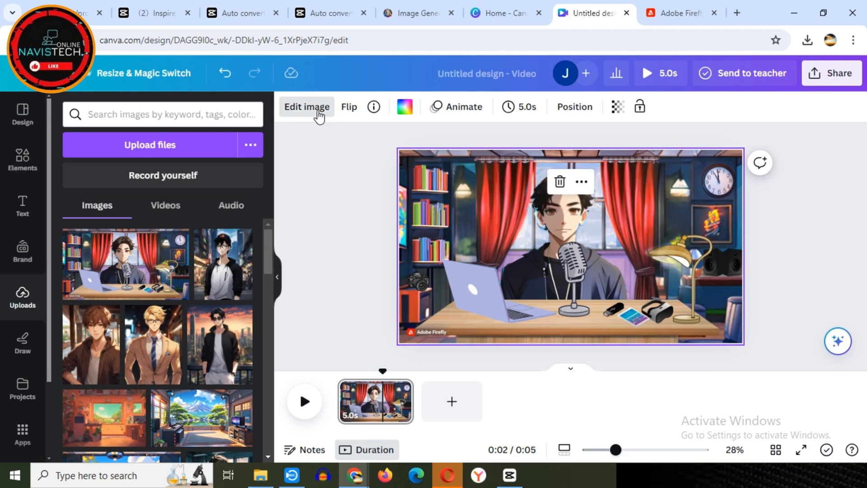
left_click(302, 107)
left_click(170, 214)
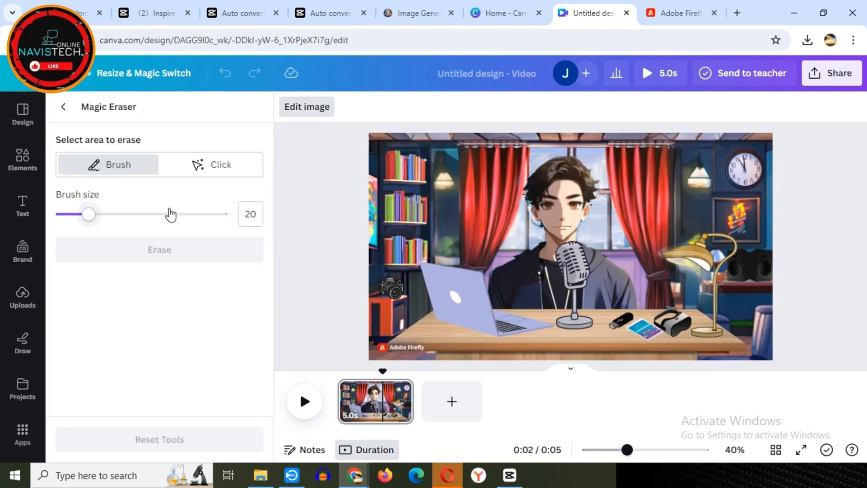
left_click(211, 165)
left_click(111, 164)
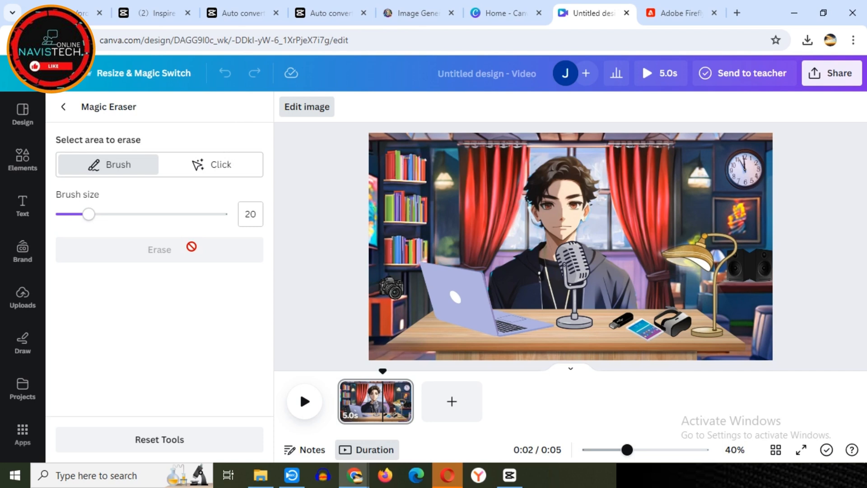
mouse_move(554, 227)
left_mouse_down()
mouse_move(573, 228)
mouse_move(552, 227)
left_mouse_up()
left_click(133, 245)
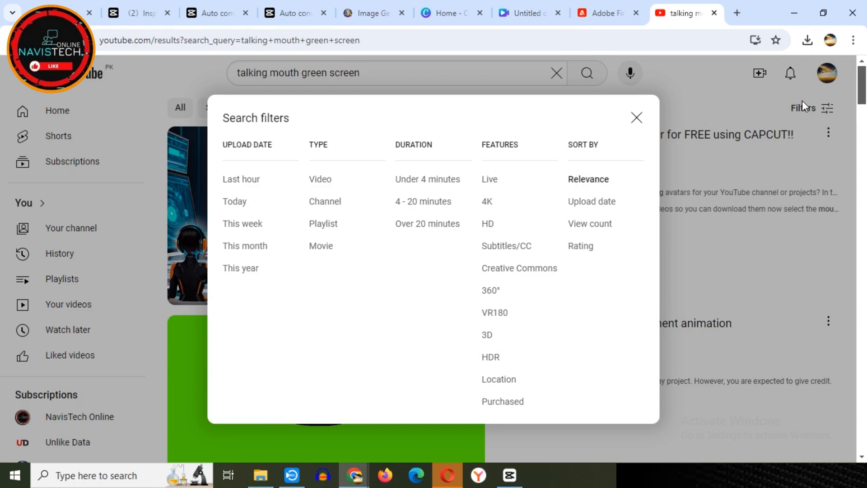
Step: Filter YouTube results for "talking mouth green screen" by Creative Commons and browse for a suitable mouth animation
left_click(545, 271)
scroll(544, 256, "down", 2)
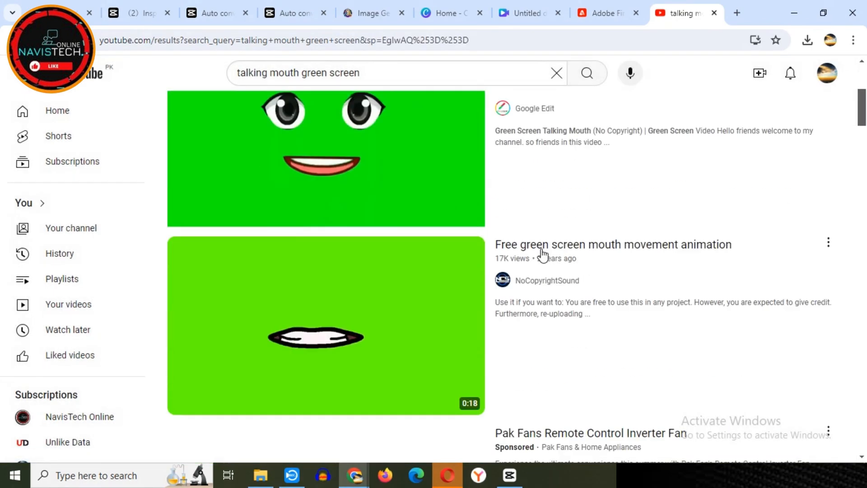
scroll(542, 254, "down", 10)
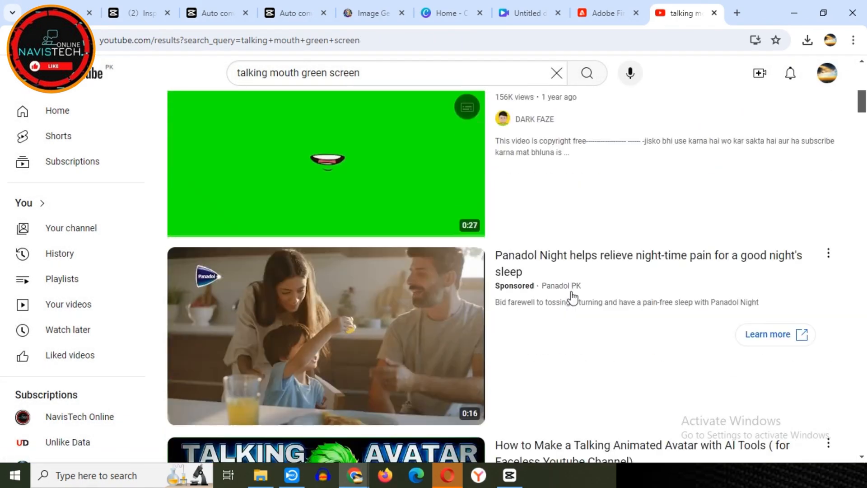
scroll(726, 134, "up", 3)
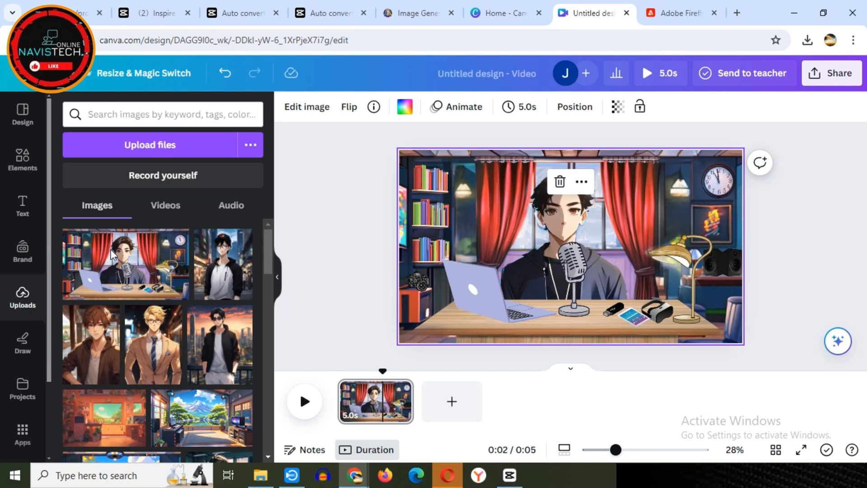
Step: Add the green-screen mouth video to the Canva design, remove its background, fit it on the character's face and open the sharing options
left_click(174, 204)
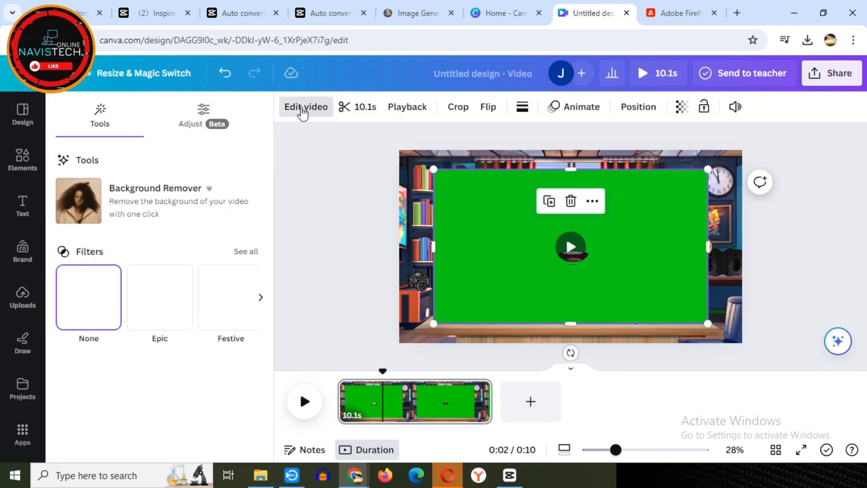
left_click(153, 202)
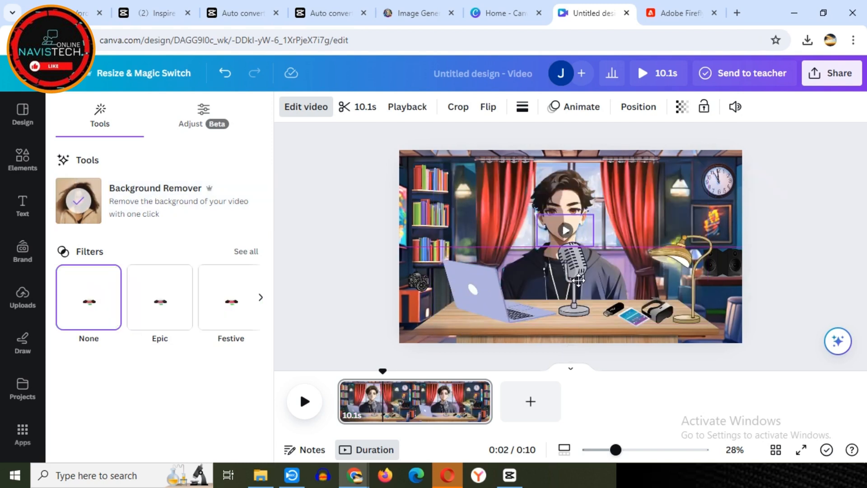
left_click(815, 168)
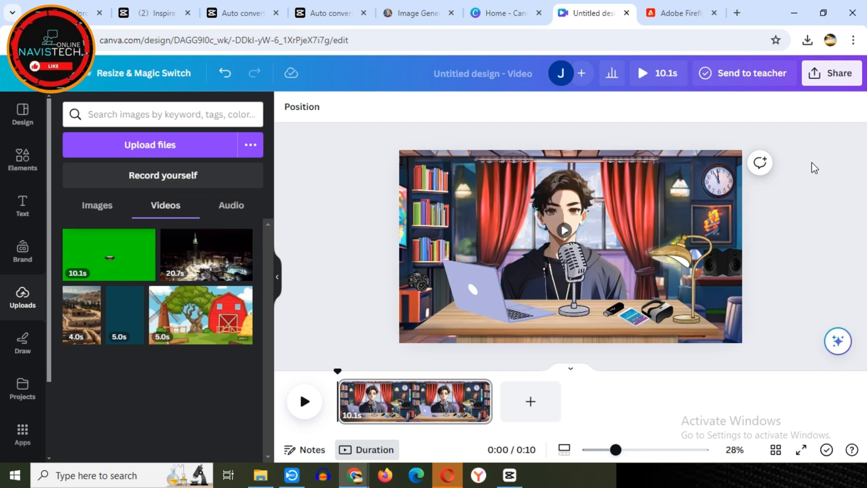
left_click(822, 75)
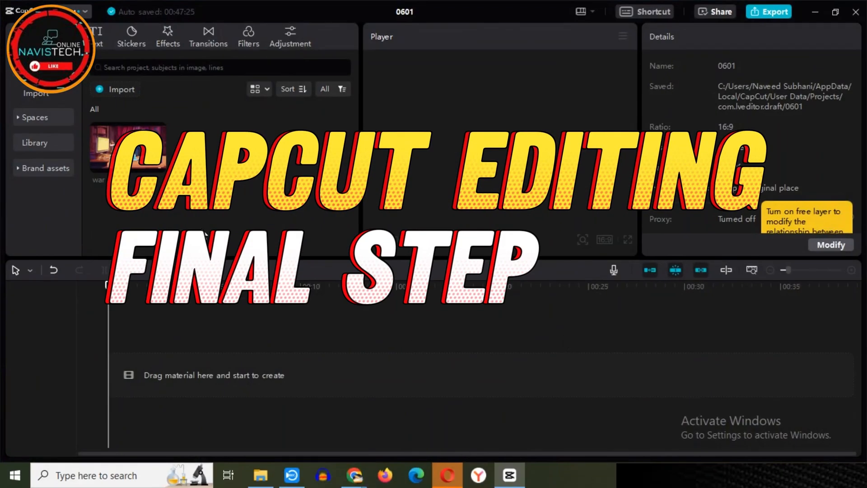
Step: Import the studio image and the green-screen mouth video, add both to the timeline and place the mouth clip on the track above the image
left_click(122, 90)
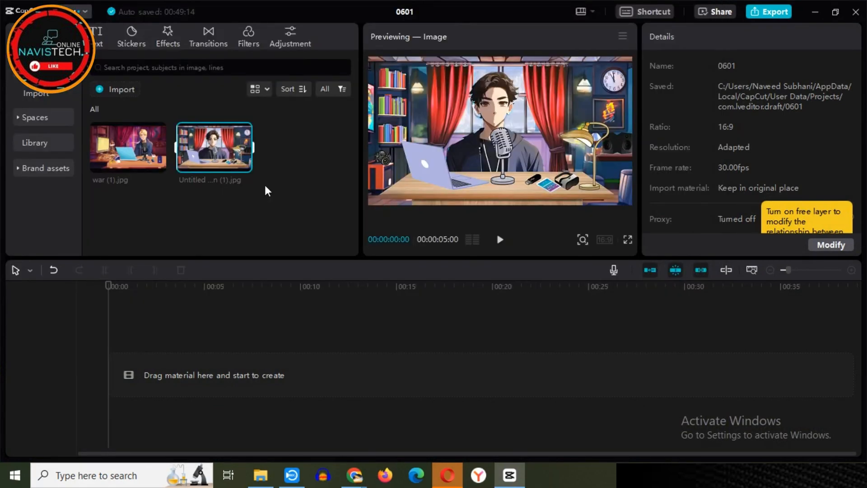
left_click(268, 193)
left_click(114, 92)
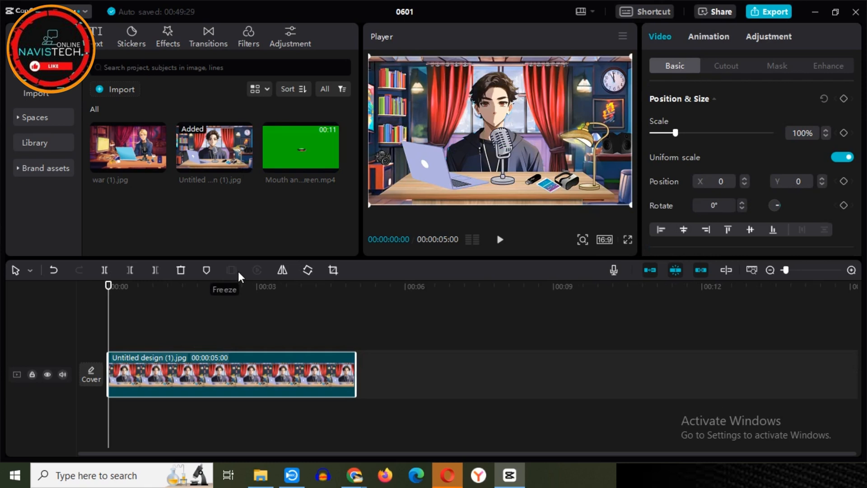
left_click(331, 165)
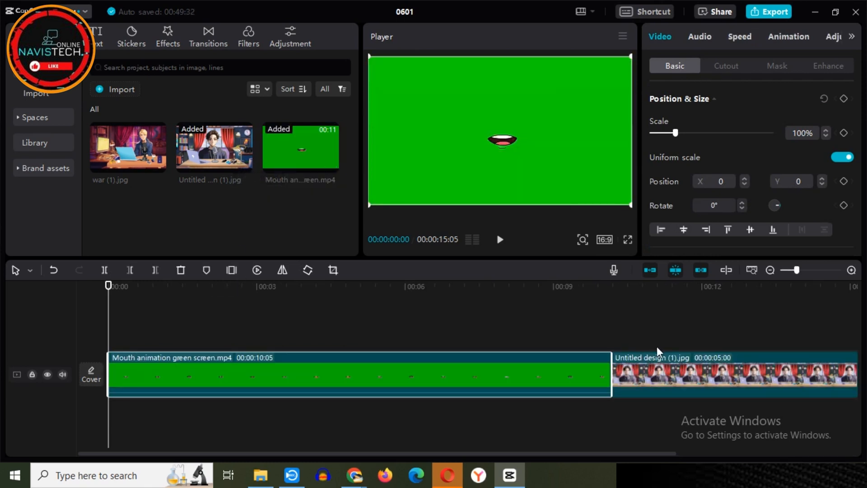
left_click_drag(419, 375, 419, 314)
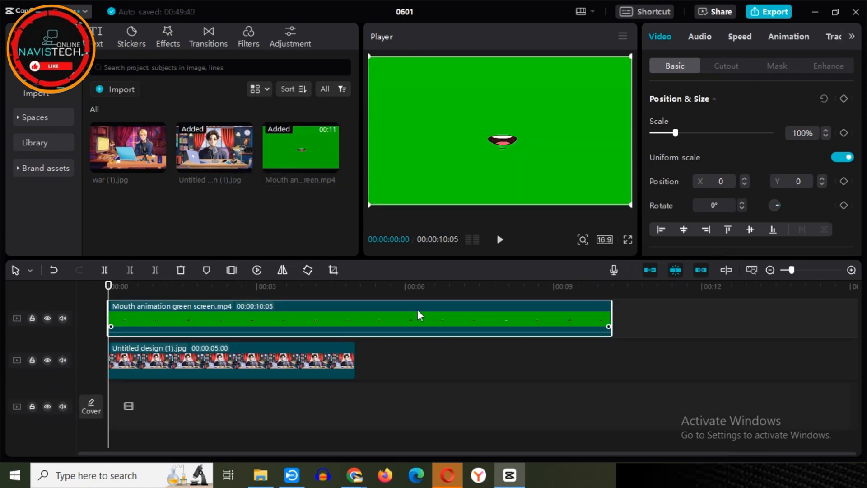
Step: Chroma-key the green out of the mouth clip with strength 100 and shadow 0, and shrink it over the character's mouth
left_click(726, 65)
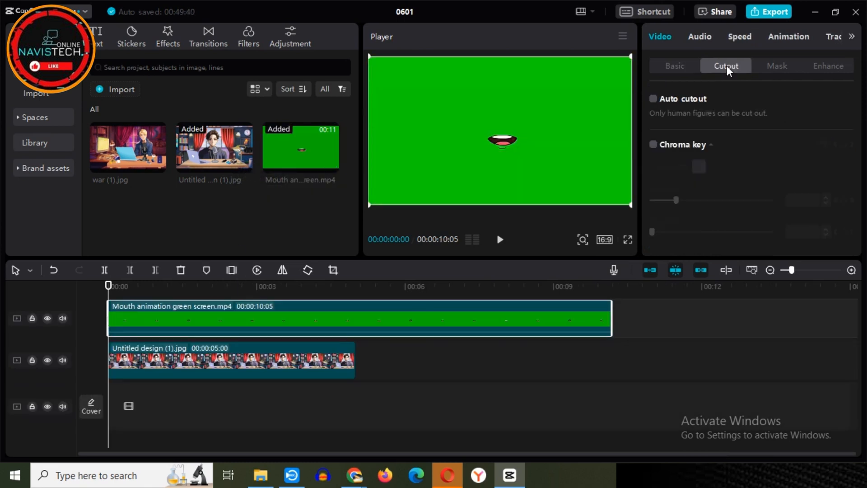
left_click(653, 144)
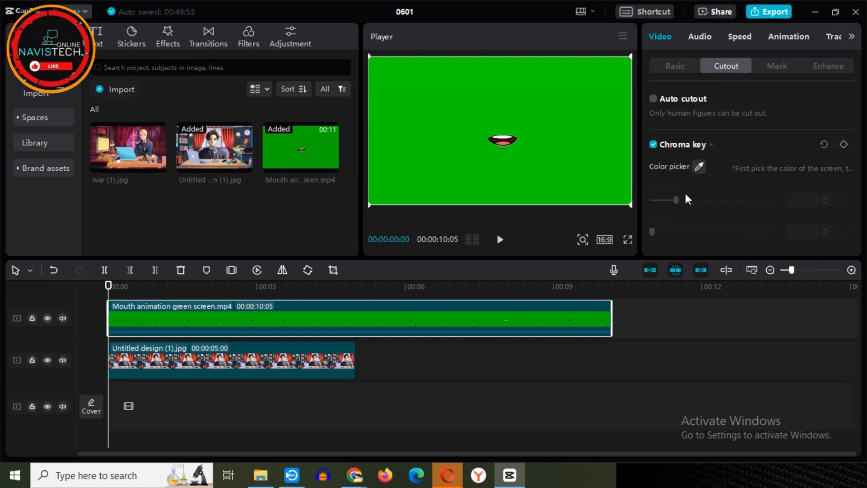
left_click(604, 126)
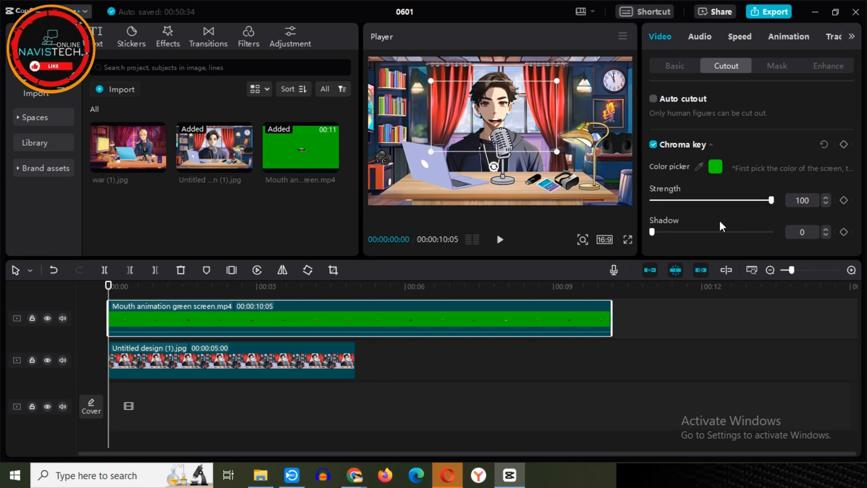
left_click_drag(663, 231, 826, 235)
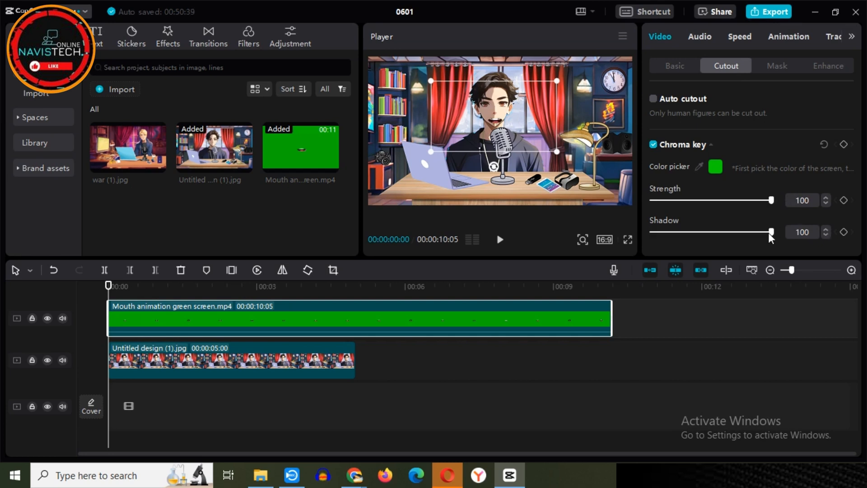
left_click_drag(771, 231, 652, 232)
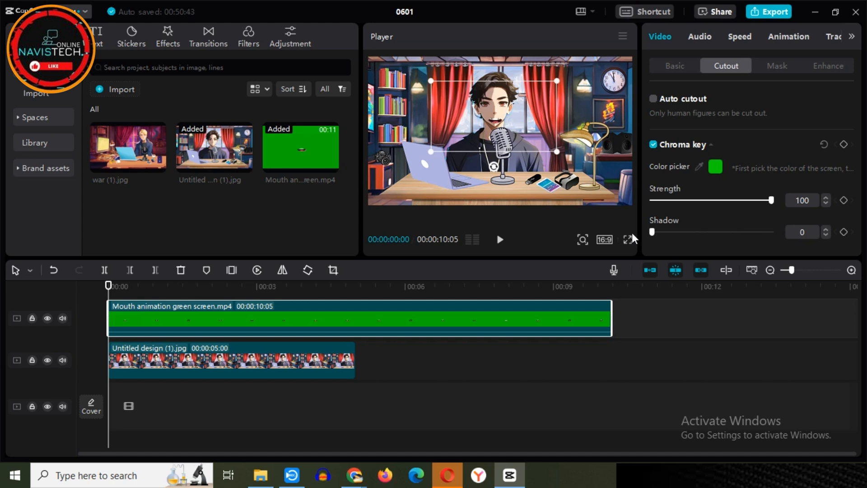
Step: Extend the studio image clip to match the mouth clip's length of 00:00:10:05 and preview the talking animation
left_click(317, 361)
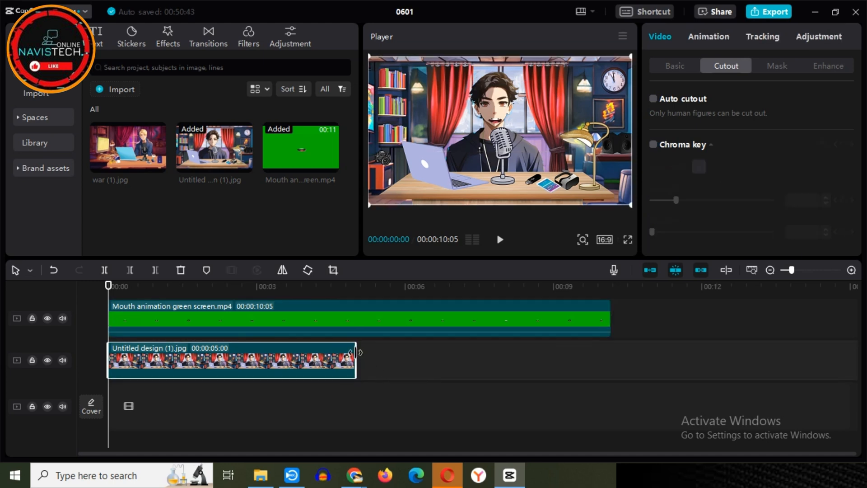
left_click_drag(356, 361, 611, 361)
left_click(500, 239)
left_click(499, 122)
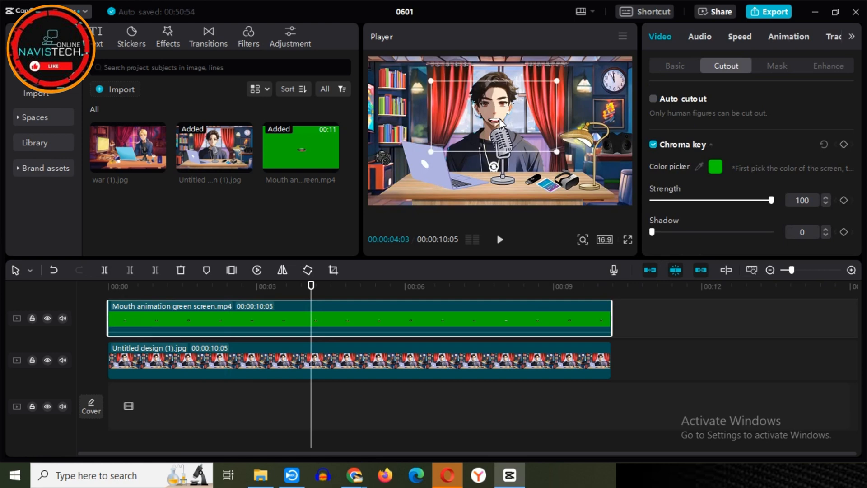
key("ctrl+shift+f")
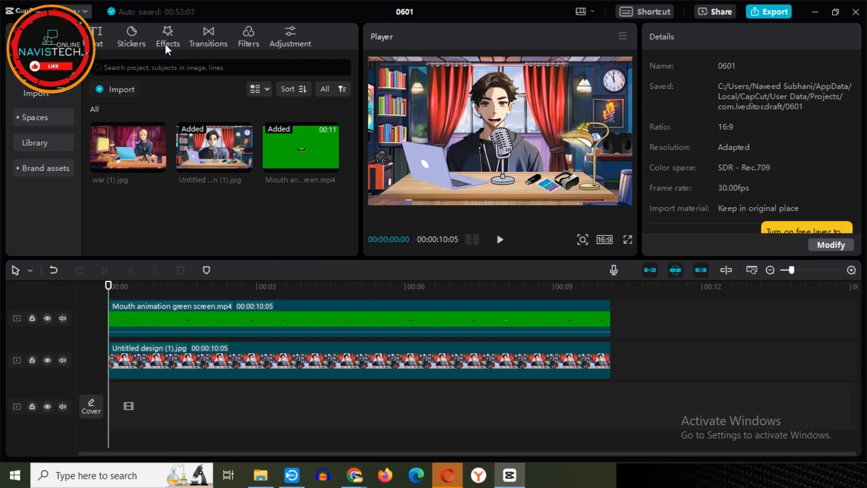
Step: Browse the effects library and record a microphone voice-over of about 1 minute 4 seconds with Enhance voice on
left_click(168, 43)
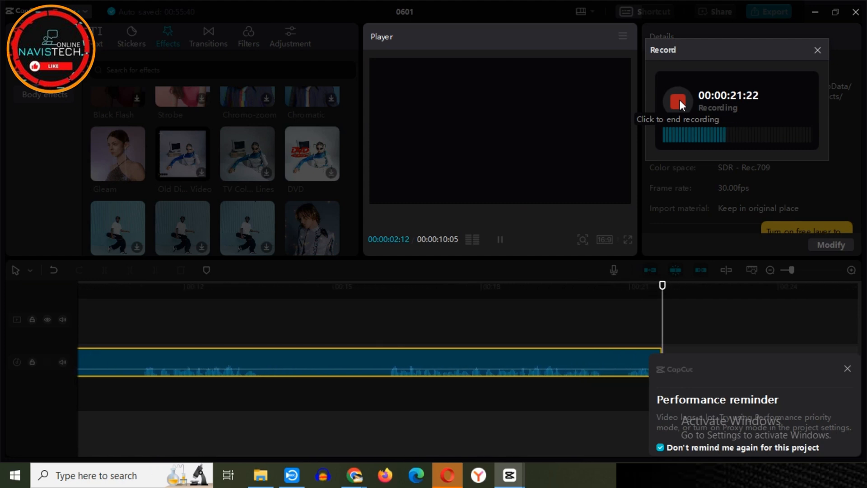
left_click(679, 99)
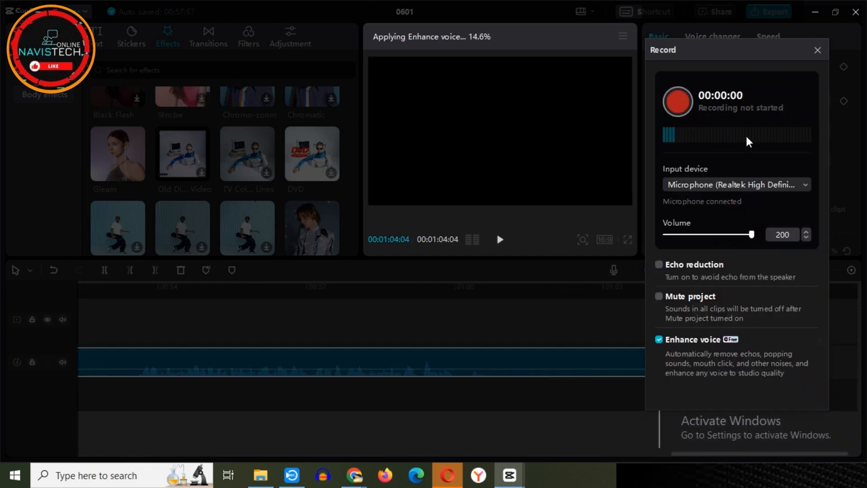